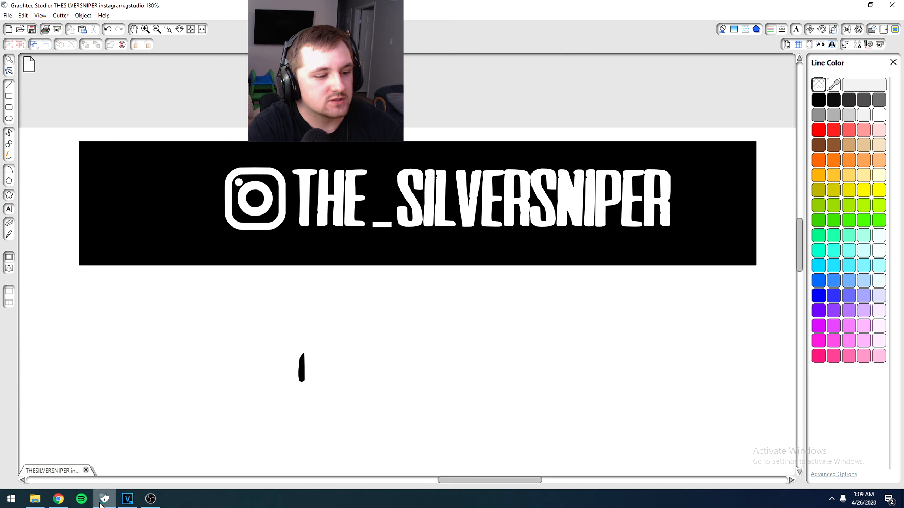
# - Create a new blank document with the default 11.693 × 8.268 in page size
pyautogui.moveTo(49, 498)
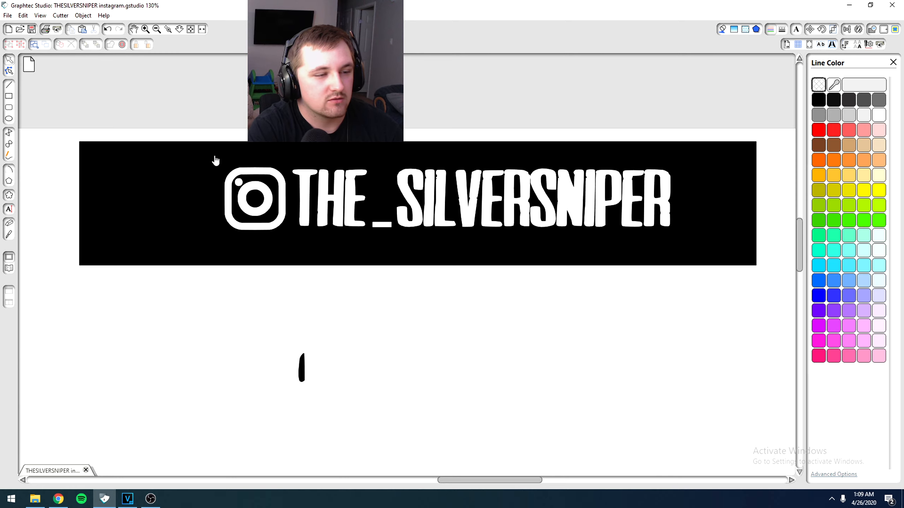
pyautogui.click(9, 29)
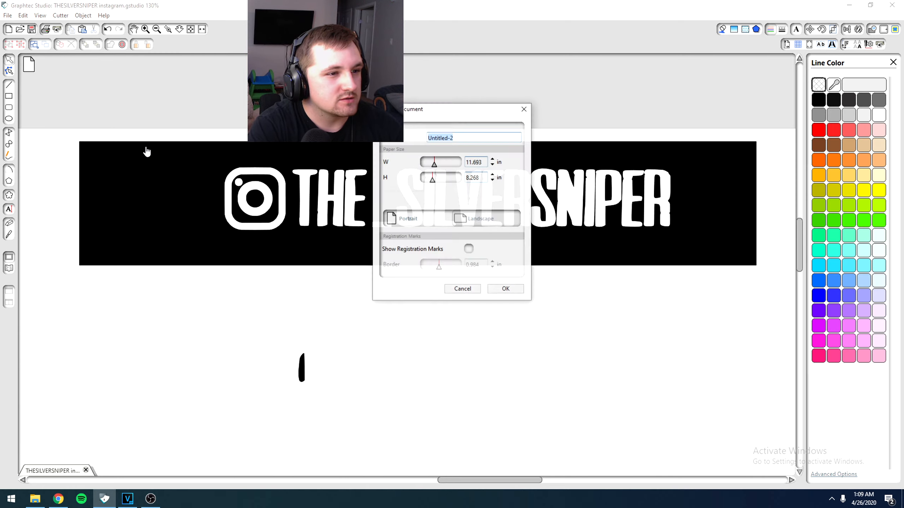
pyautogui.click(502, 290)
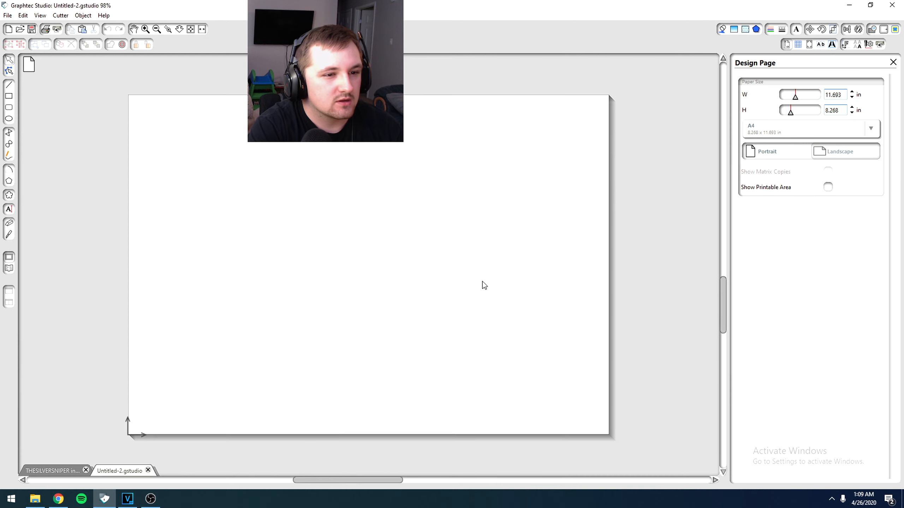
# - Show all file types in the stickers folder and open the "instagram" image
pyautogui.click(20, 30)
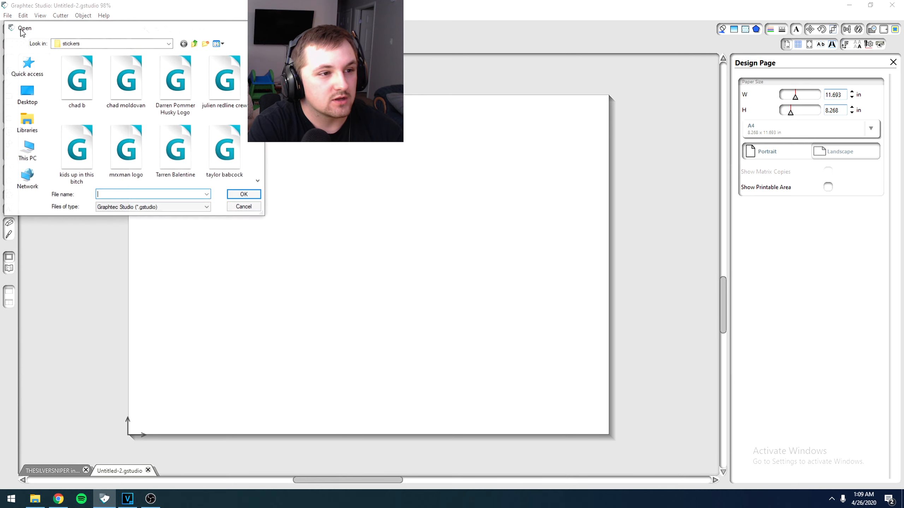
pyautogui.click(166, 208)
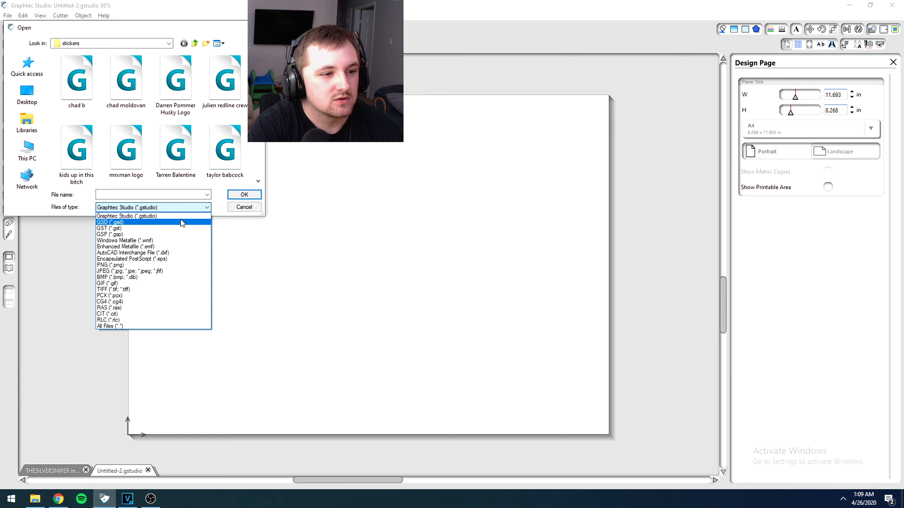
pyautogui.click(140, 327)
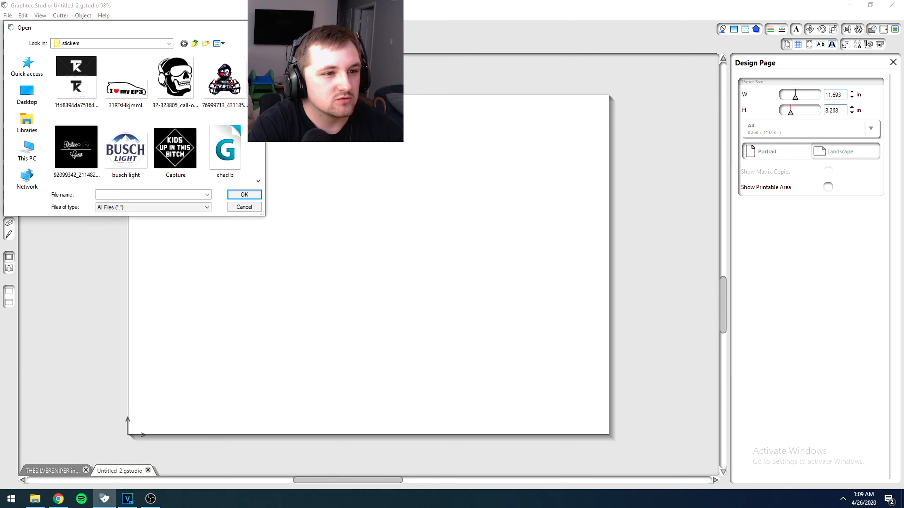
pyautogui.scroll(-5, 119, 94)
pyautogui.click(119, 95)
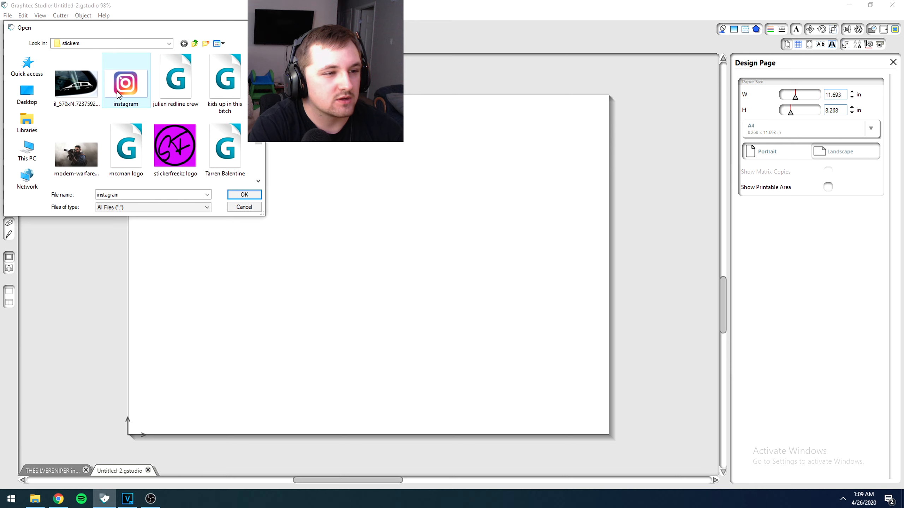
pyautogui.click(244, 195)
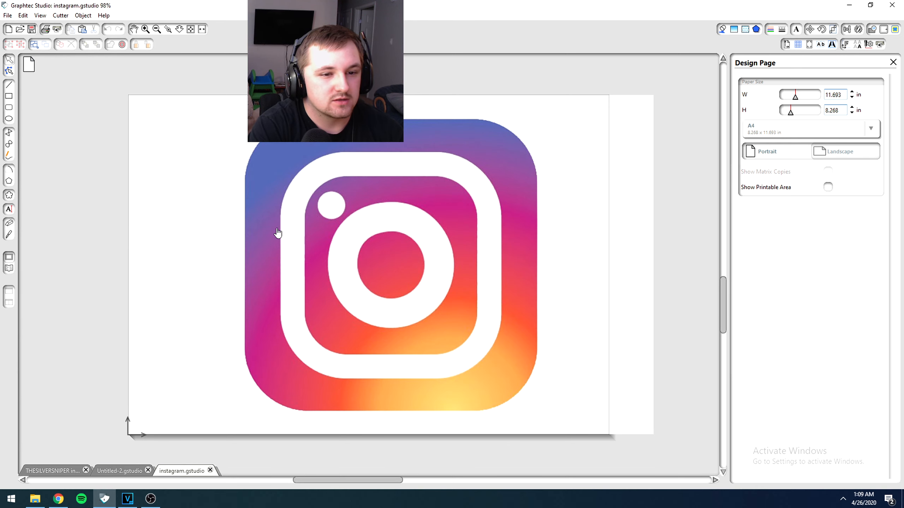
# - Shift the Instagram image slightly sideways and select a trace area enclosing the whole logo
pyautogui.moveTo(485, 272)
pyautogui.mouseDown()
pyautogui.moveTo(480, 247)
pyautogui.moveTo(484, 279)
pyautogui.moveTo(475, 272)
pyautogui.mouseUp()
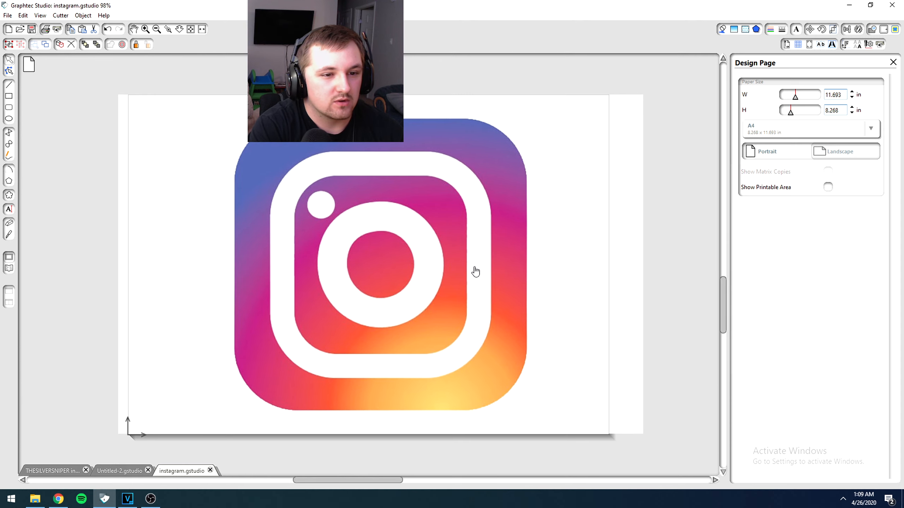
pyautogui.click(83, 15)
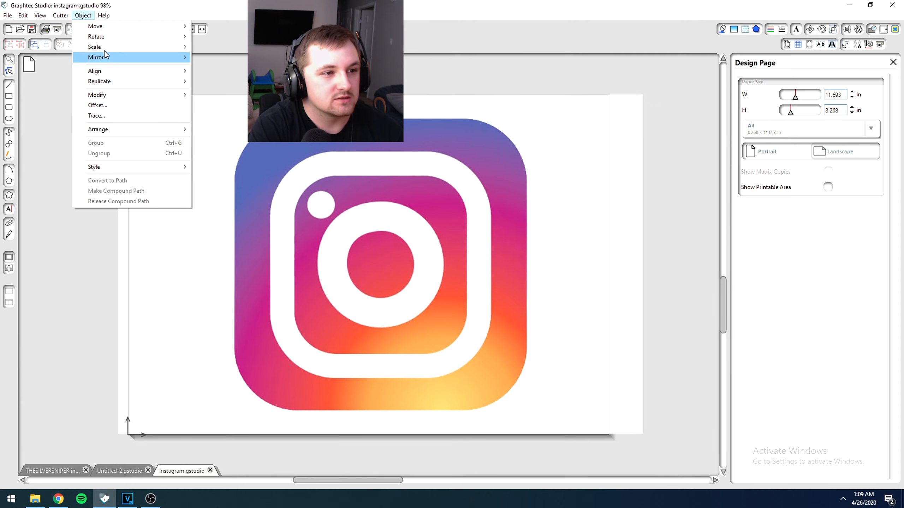
pyautogui.click(111, 116)
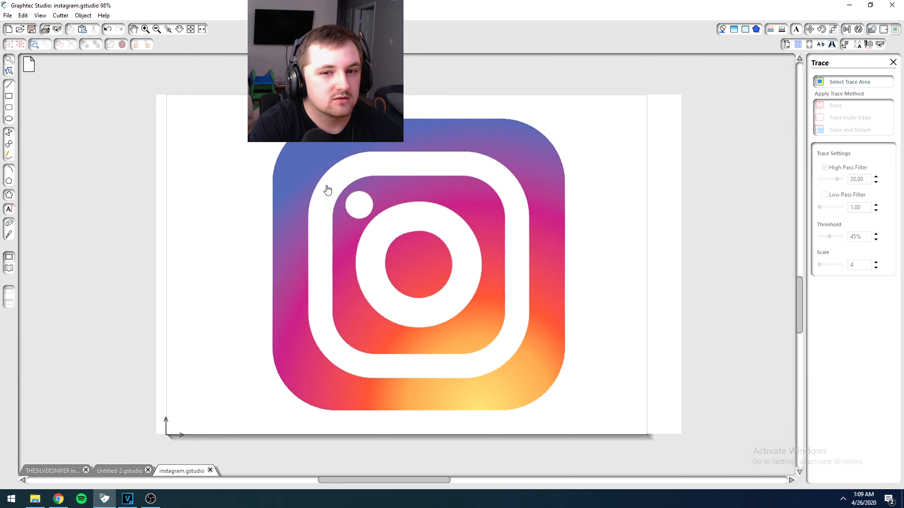
pyautogui.click(851, 82)
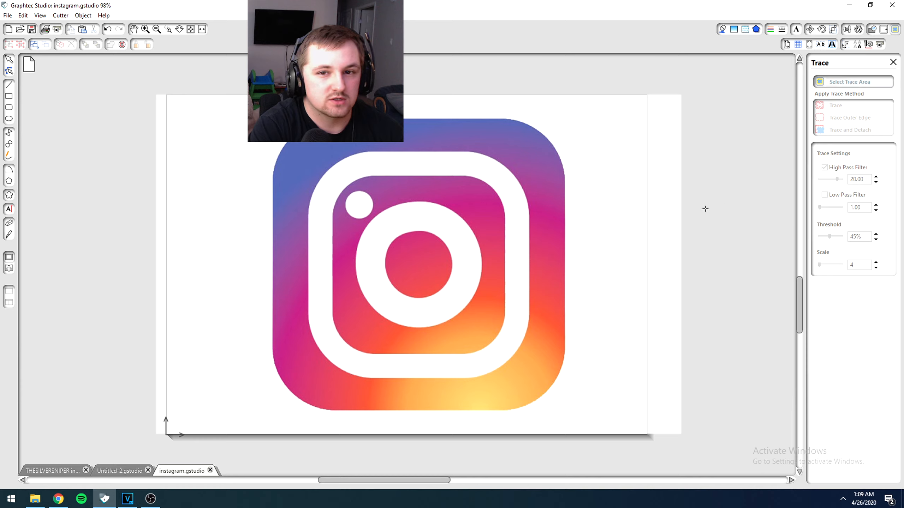
pyautogui.moveTo(238, 103)
pyautogui.mouseDown()
pyautogui.moveTo(444, 262)
pyautogui.moveTo(605, 413)
pyautogui.moveTo(605, 427)
pyautogui.mouseUp()
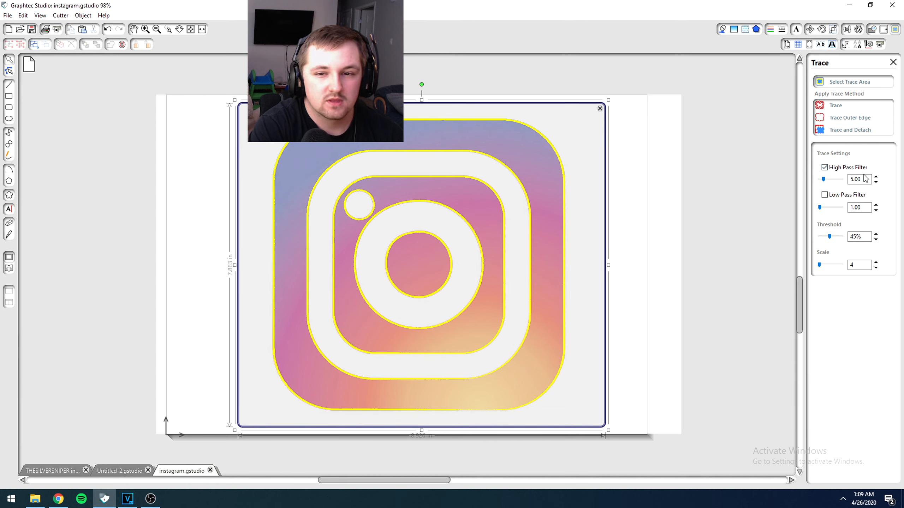
# - Set the trace's High Pass Filter to 25 and its Threshold to 50%
pyautogui.moveTo(824, 181); pyautogui.dragTo(851, 181)
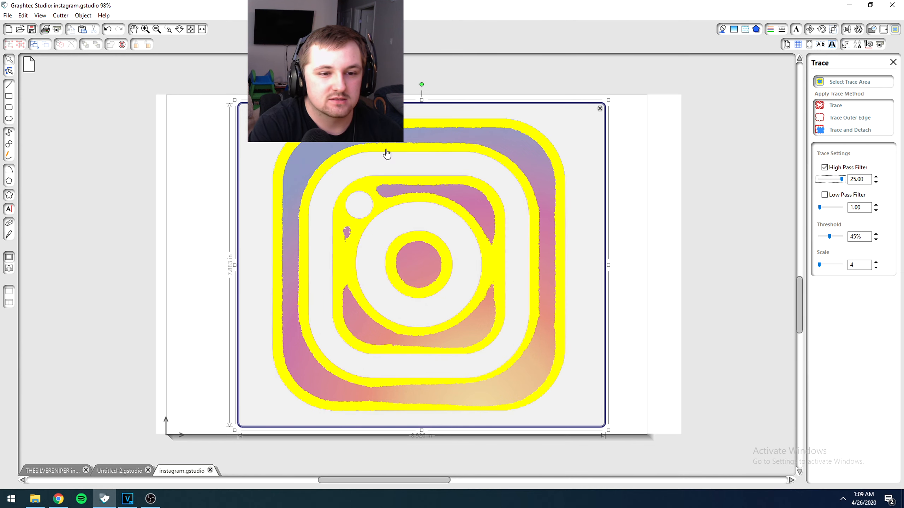
pyautogui.click(830, 237)
pyautogui.moveTo(831, 238); pyautogui.dragTo(833, 238)
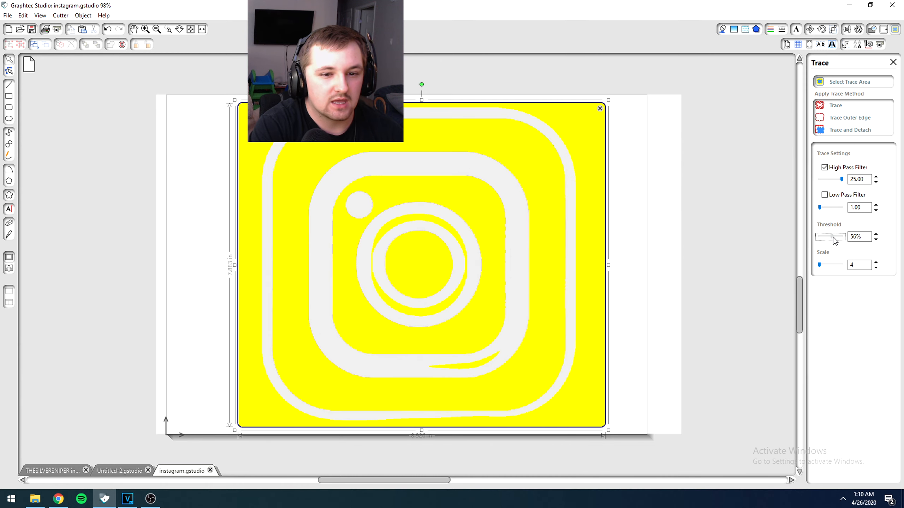
pyautogui.moveTo(833, 238); pyautogui.dragTo(832, 239)
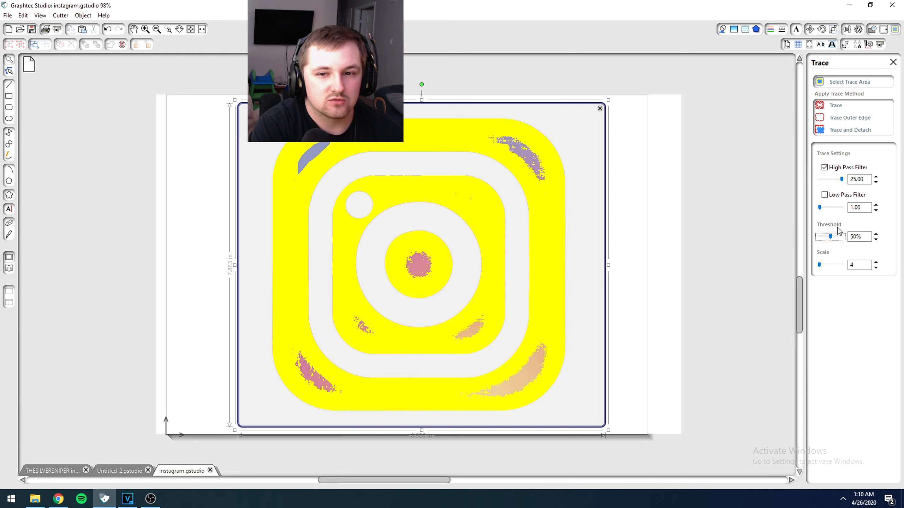
# - Raise the trace's High Pass Filter to 50
pyautogui.doubleClick(859, 179)
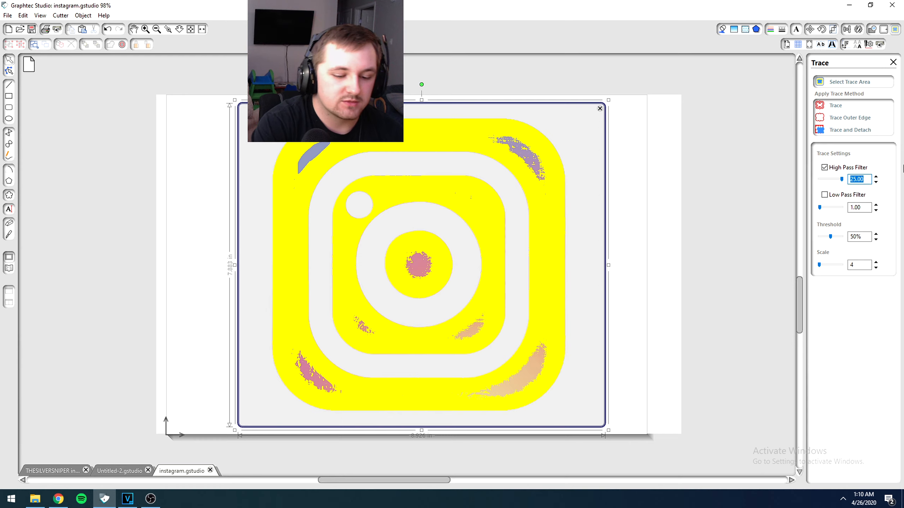
pyautogui.write('05')
pyautogui.press('BackSpace')
pyautogui.press('BackSpace')
pyautogui.write('50')
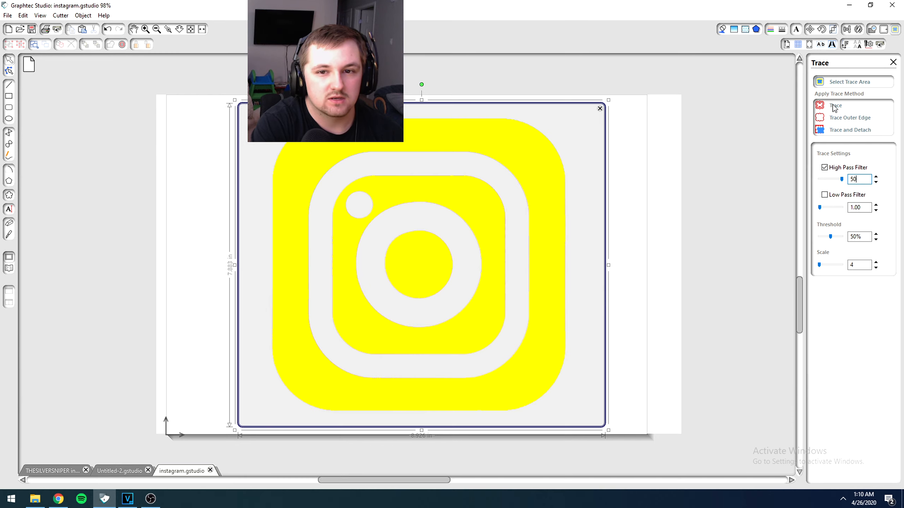
# - Trace the logo, then pull the original image away from the outlines and delete it
pyautogui.click(834, 107)
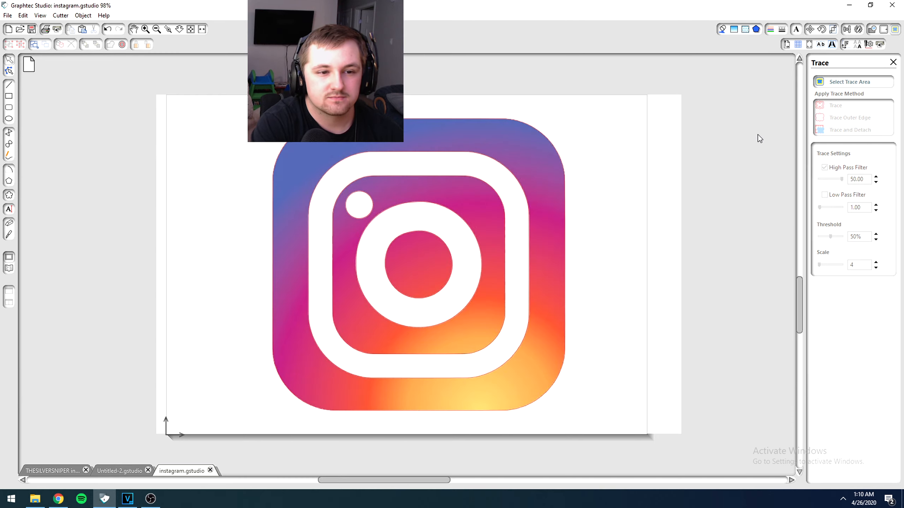
pyautogui.moveTo(398, 237); pyautogui.dragTo(78, 245)
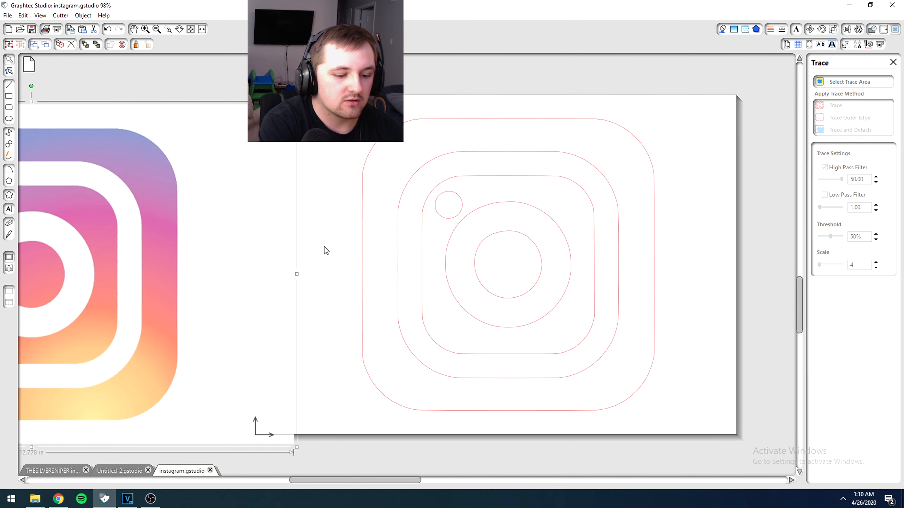
pyautogui.press('Delete')
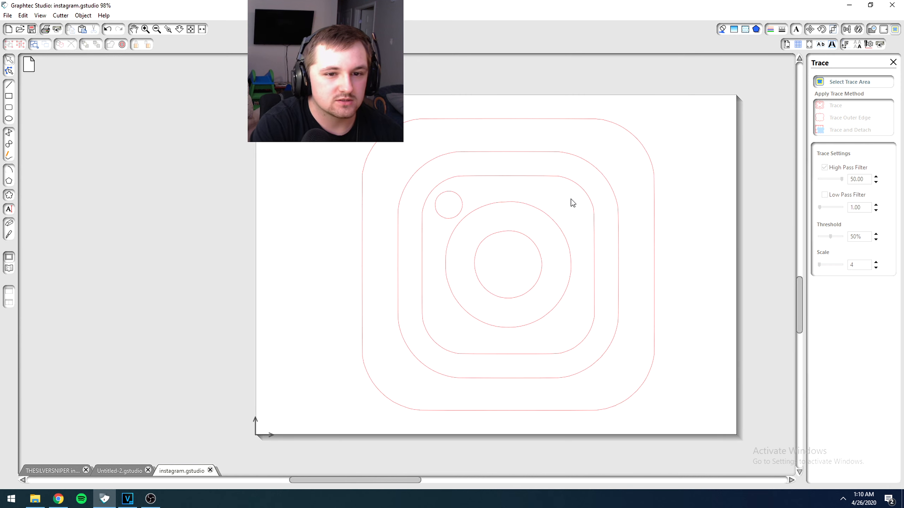
# - Scale the traced logo down to about 3.1 in wide and move it toward the page's lower-left area
pyautogui.click(589, 192)
pyautogui.moveTo(657, 115); pyautogui.dragTo(521, 319)
pyautogui.click(522, 319)
pyautogui.moveTo(456, 344); pyautogui.dragTo(417, 299)
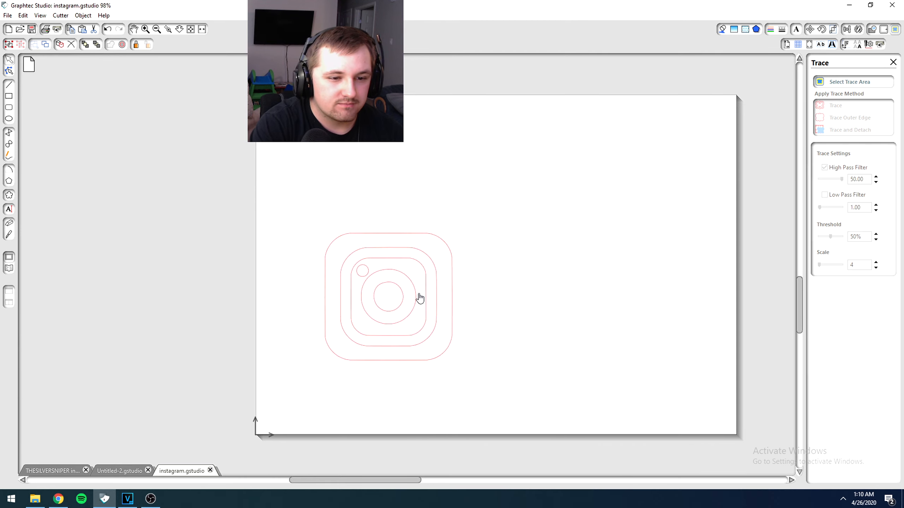
# - Release the logo's compound path and delete the outermost rounded-square outline
pyautogui.click(450, 318)
pyautogui.rightClick(453, 314)
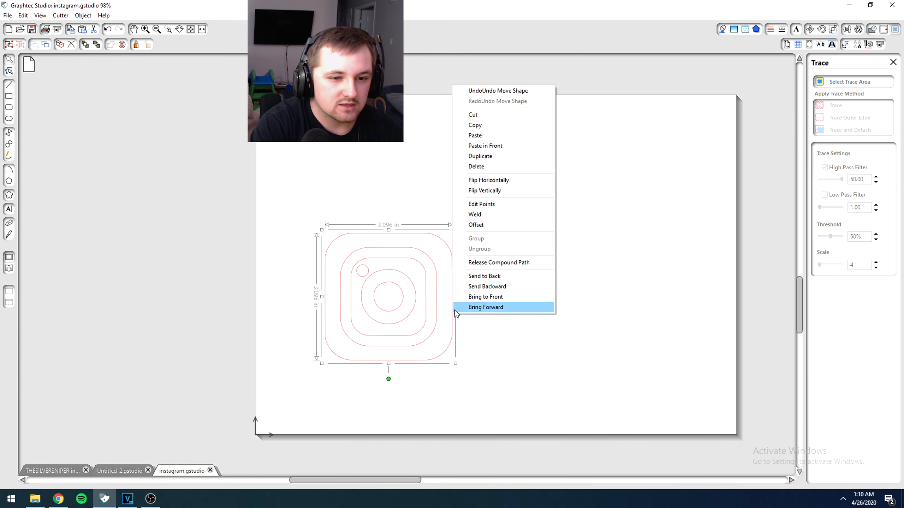
pyautogui.click(498, 263)
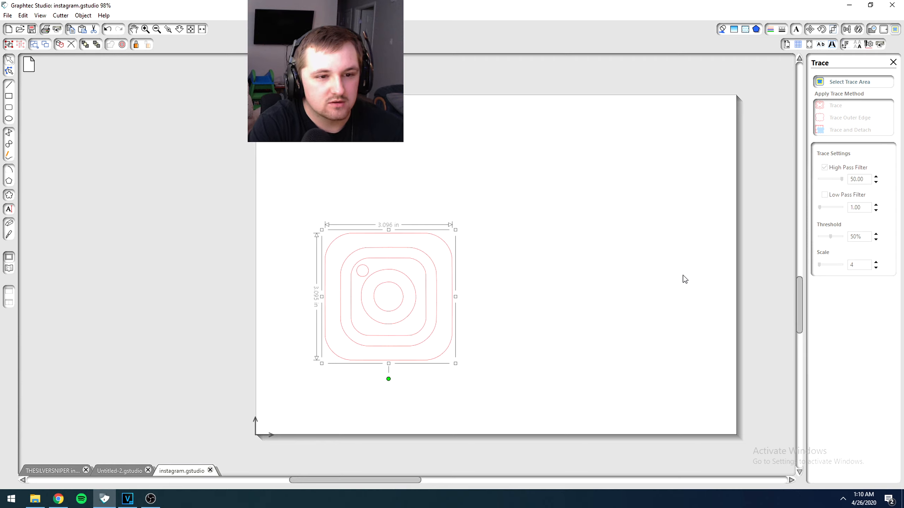
pyautogui.press('Delete')
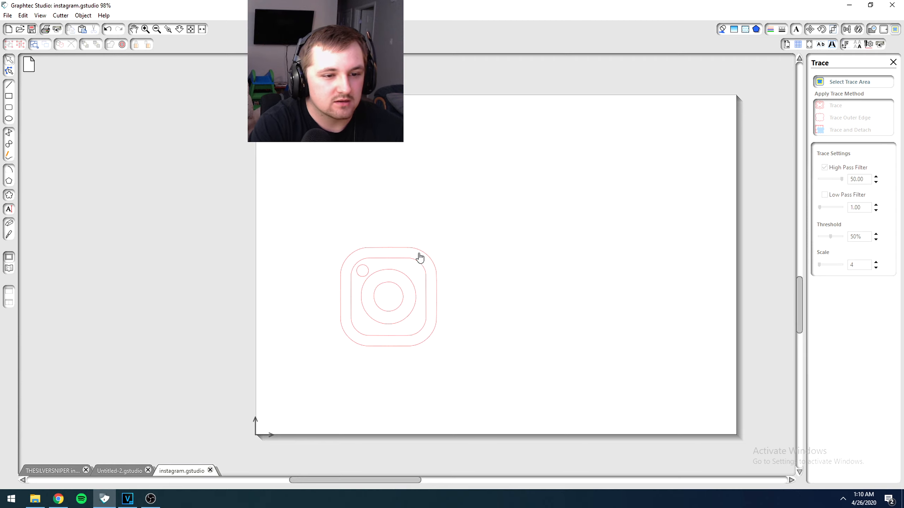
# - Draw a rectangle around the logo and fill it black, with the logo's nested shapes filled in alternating white and black
pyautogui.click(9, 97)
pyautogui.moveTo(302, 216)
pyautogui.mouseDown()
pyautogui.moveTo(498, 376)
pyautogui.moveTo(480, 386)
pyautogui.mouseUp()
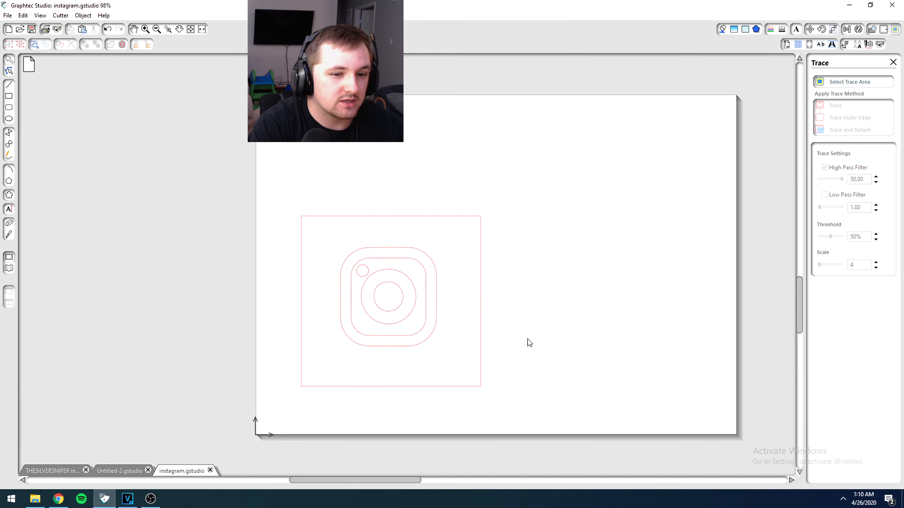
pyautogui.click(721, 29)
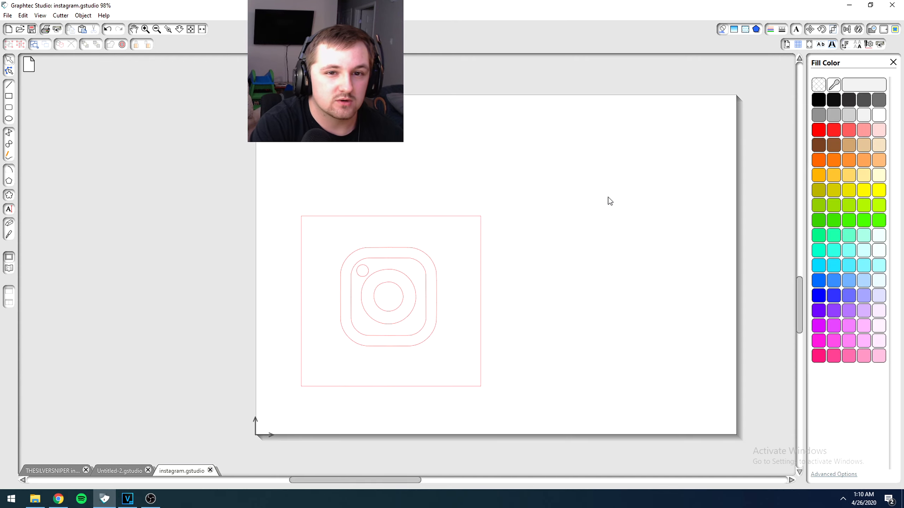
pyautogui.click(479, 334)
pyautogui.click(819, 96)
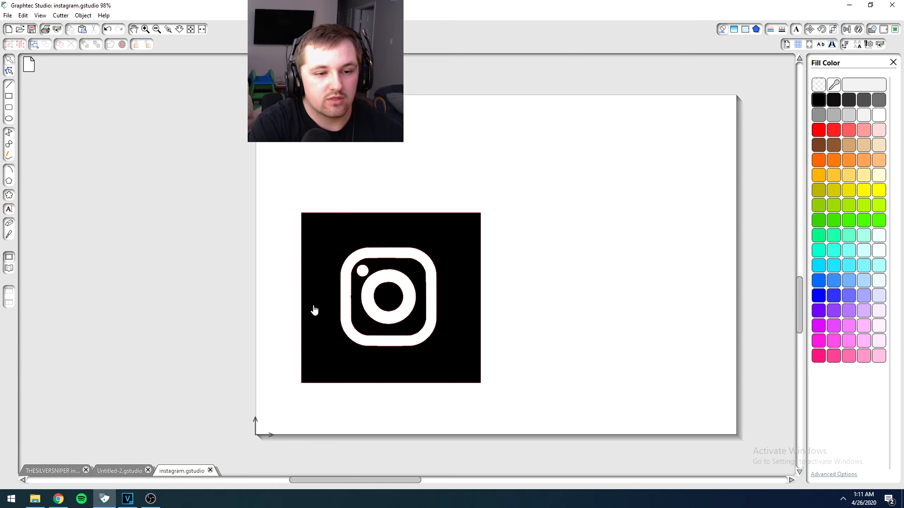
# - Delete the black background rectangle and clear the black fill from the logo's inner rounded square and center circle
pyautogui.moveTo(465, 338); pyautogui.dragTo(636, 302)
pyautogui.press('Delete')
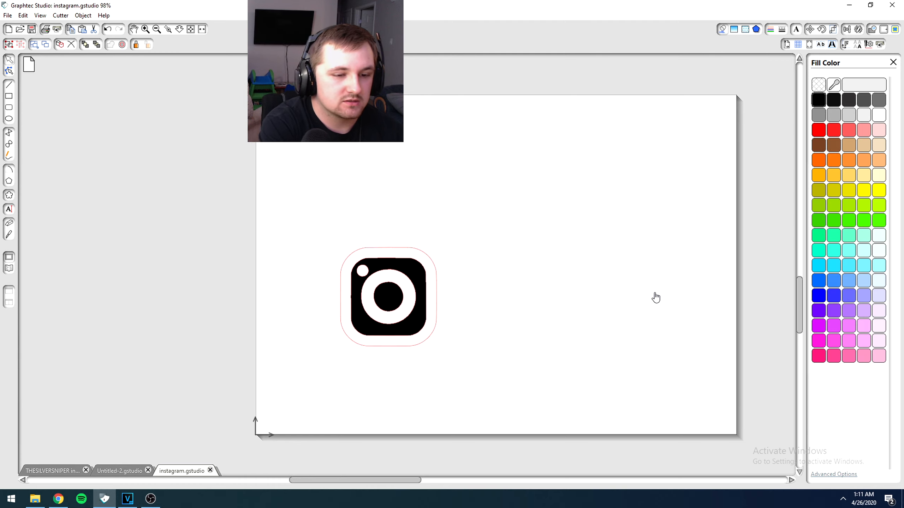
pyautogui.click(424, 294)
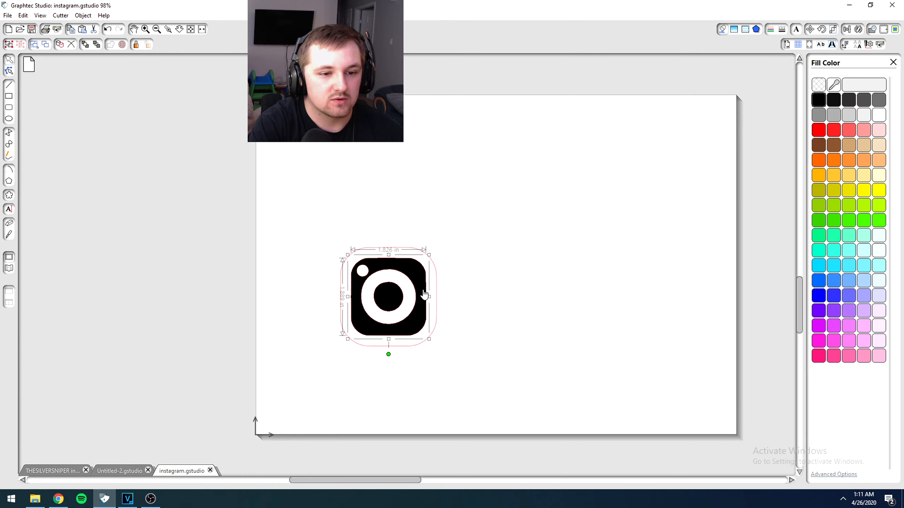
pyautogui.click(821, 84)
pyautogui.click(402, 300)
pyautogui.click(819, 84)
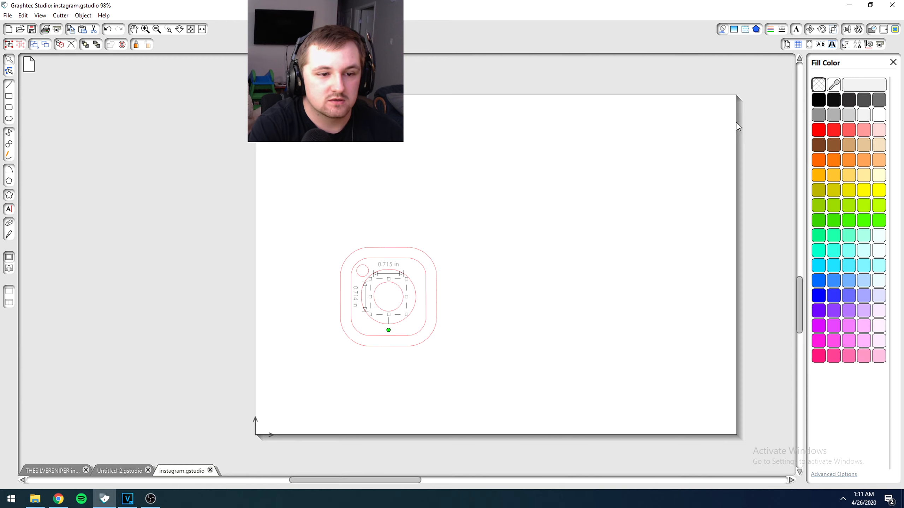
# - Combine all the logo outlines into a compound path and move the logo to the page's upper-left area
pyautogui.click(467, 290)
pyautogui.moveTo(485, 204); pyautogui.dragTo(287, 371)
pyautogui.rightClick(393, 310)
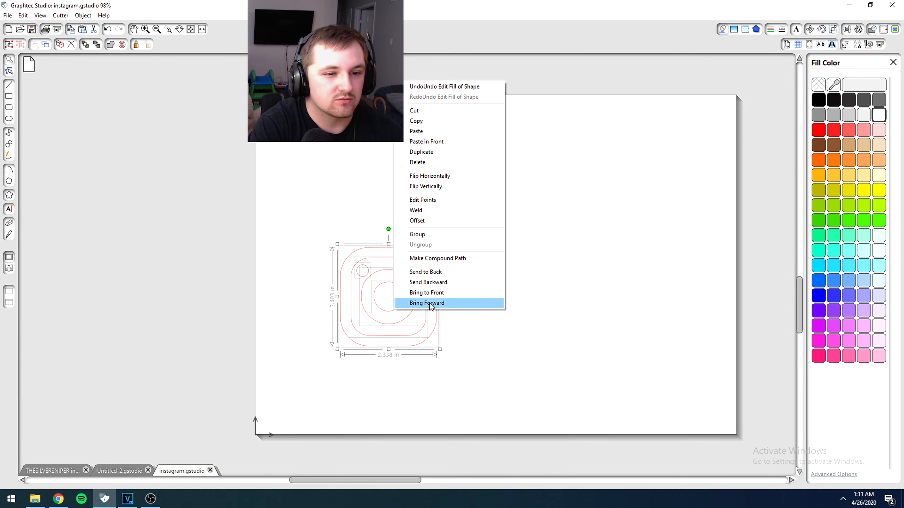
pyautogui.click(454, 259)
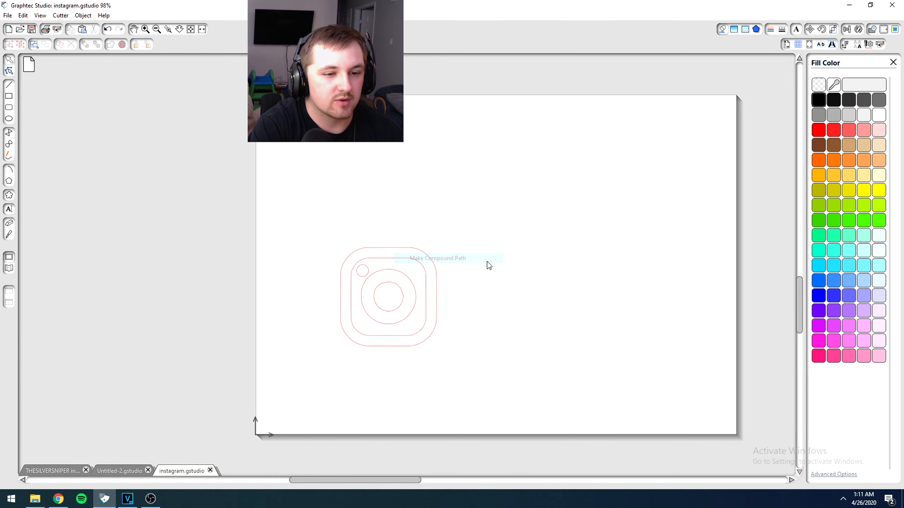
pyautogui.moveTo(383, 317); pyautogui.dragTo(314, 243)
pyautogui.click(154, 212)
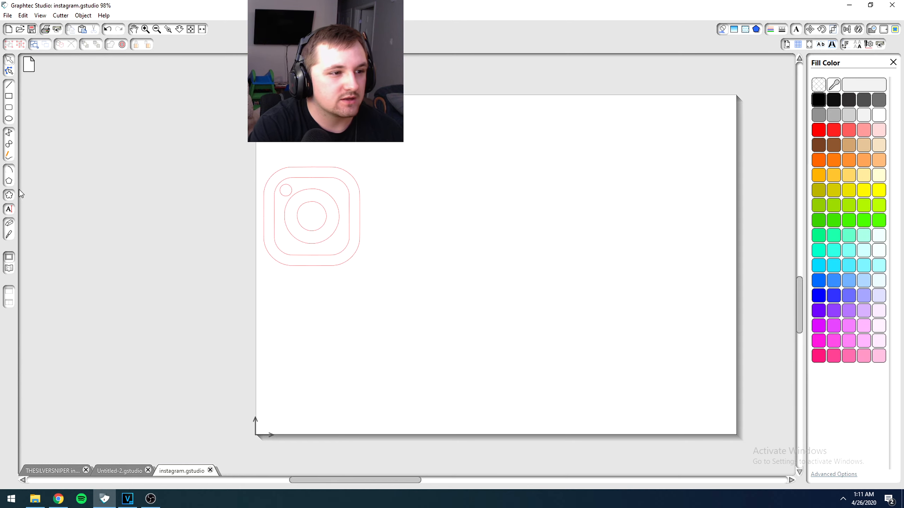
# - Add the text "MrXman450" beside the upper part of the Instagram logo
pyautogui.click(8, 210)
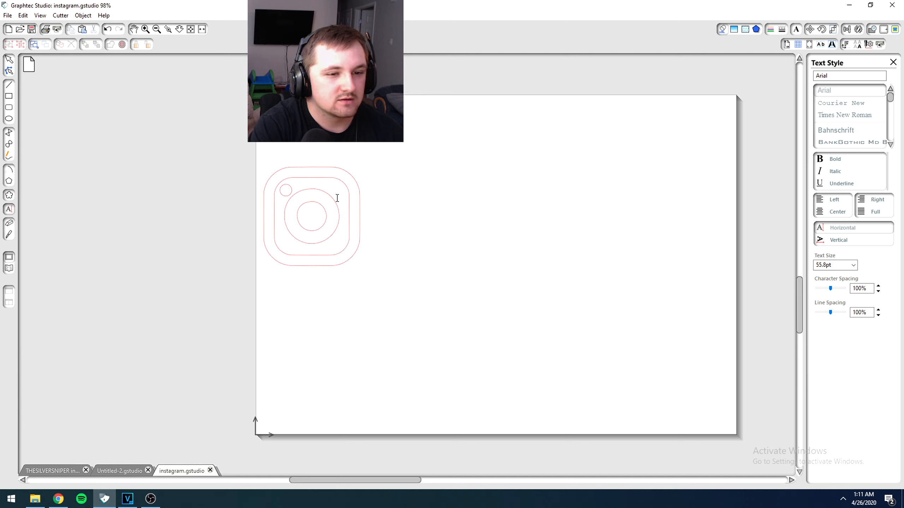
pyautogui.click(368, 204)
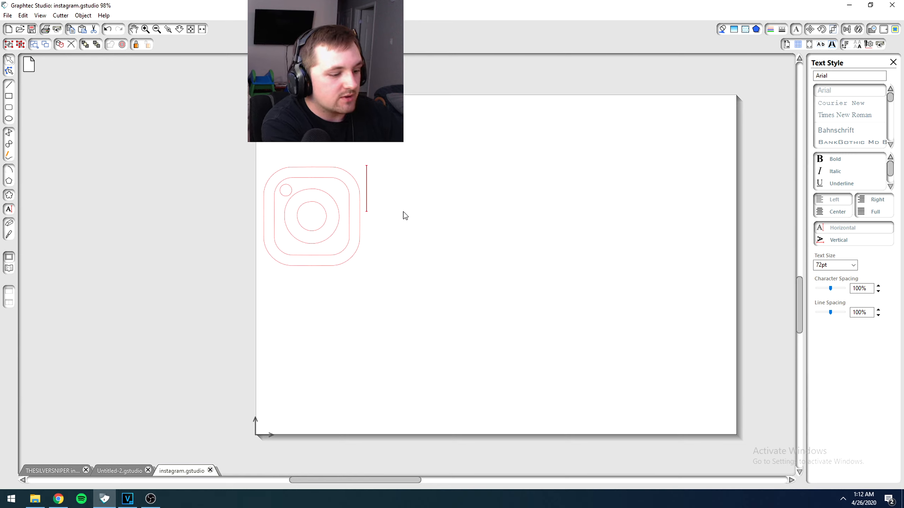
pyautogui.write('@')
pyautogui.press('BackSpace')
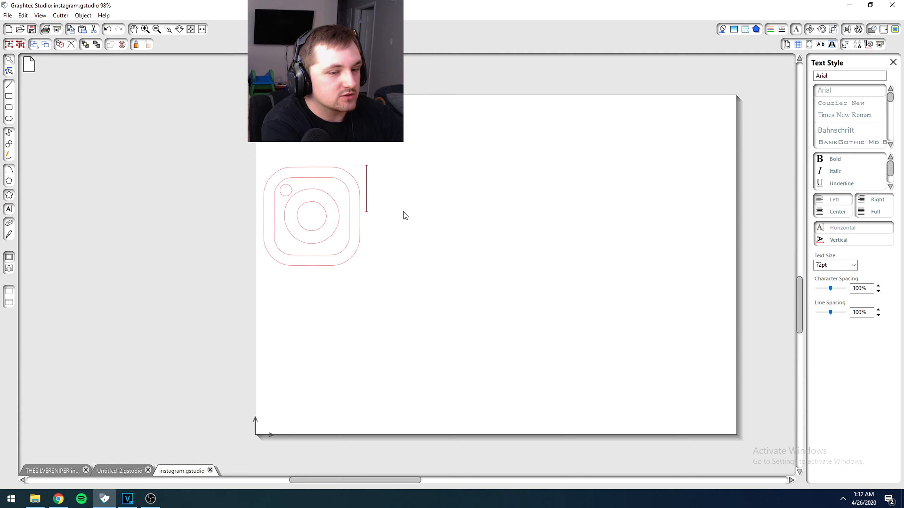
pyautogui.write('M')
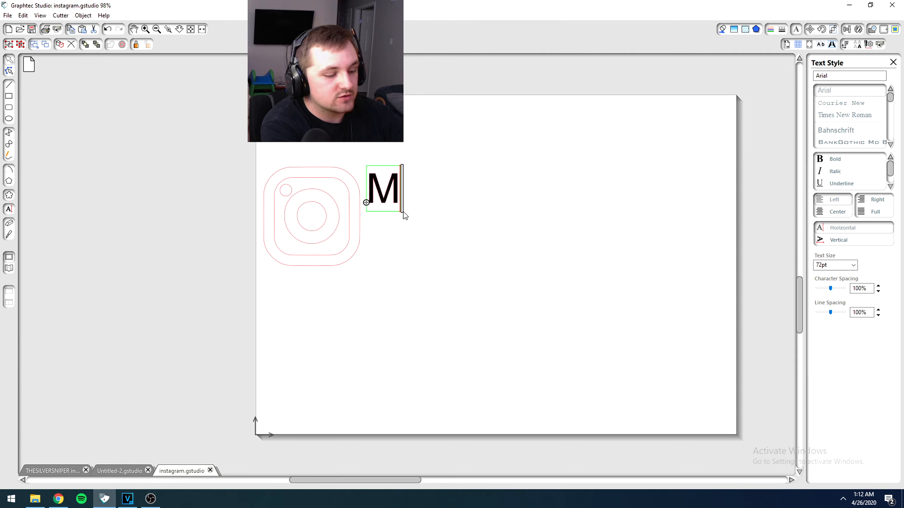
pyautogui.write('rXman4540')
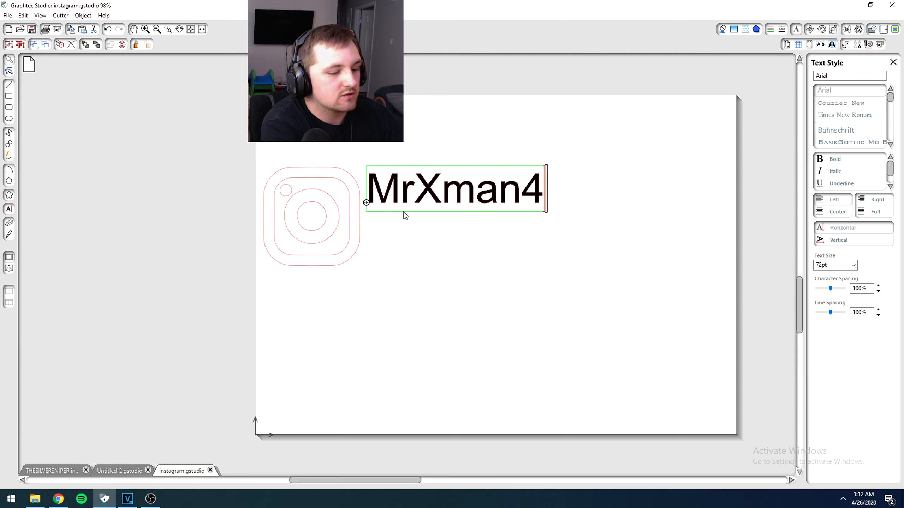
pyautogui.press('BackSpace')
pyautogui.press('BackSpace')
pyautogui.write('0')
pyautogui.click(480, 235)
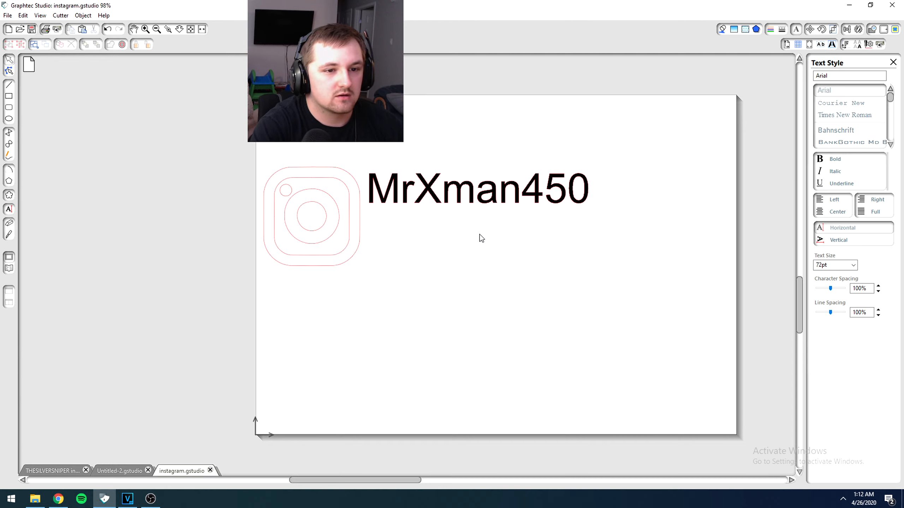
# - Widen the design page to 20.304 in
pyautogui.click(498, 195)
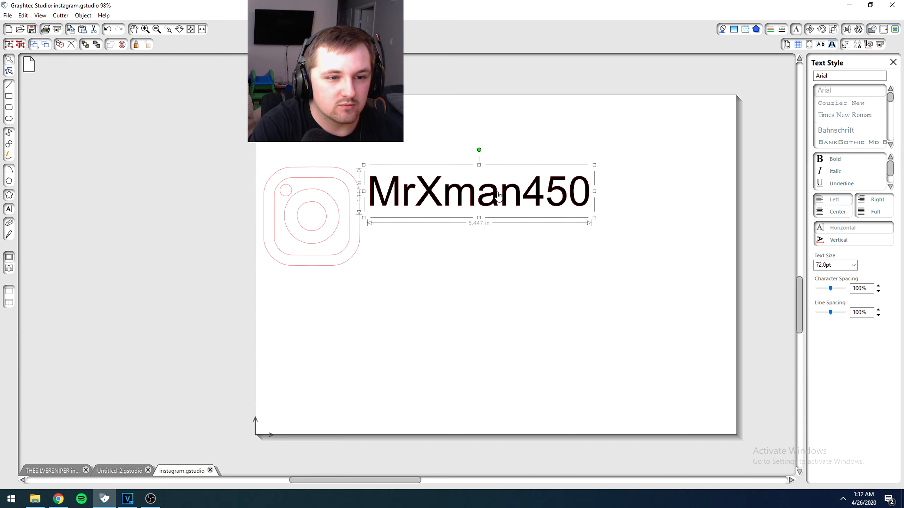
pyautogui.click(797, 43)
pyautogui.moveTo(798, 96); pyautogui.dragTo(804, 101)
pyautogui.click(556, 194)
# - Enlarge the handle text to about 13.25 in wide and place it beside the logo
pyautogui.click(349, 224)
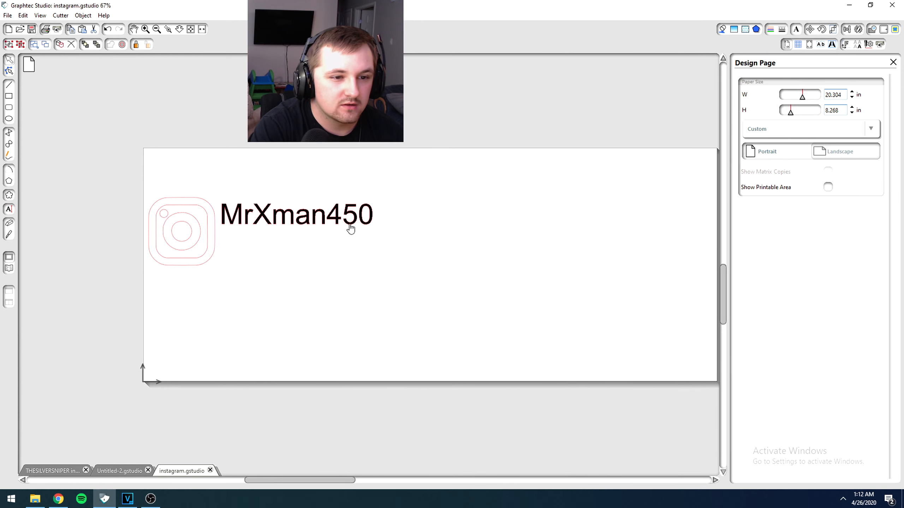
pyautogui.moveTo(377, 233); pyautogui.dragTo(597, 278)
pyautogui.moveTo(508, 253); pyautogui.dragTo(503, 250)
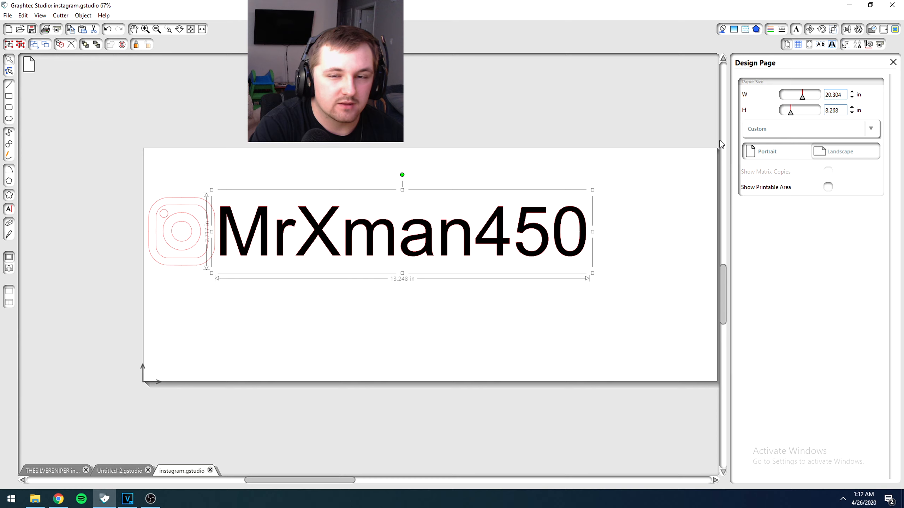
# - Change the font of the whole handle text to Darkness of the night
pyautogui.doubleClick(264, 235)
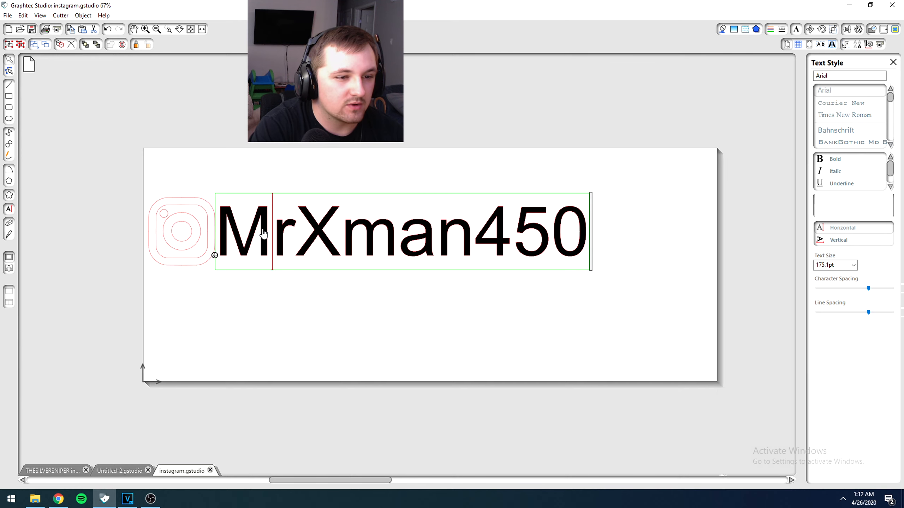
pyautogui.moveTo(243, 232); pyautogui.dragTo(689, 235)
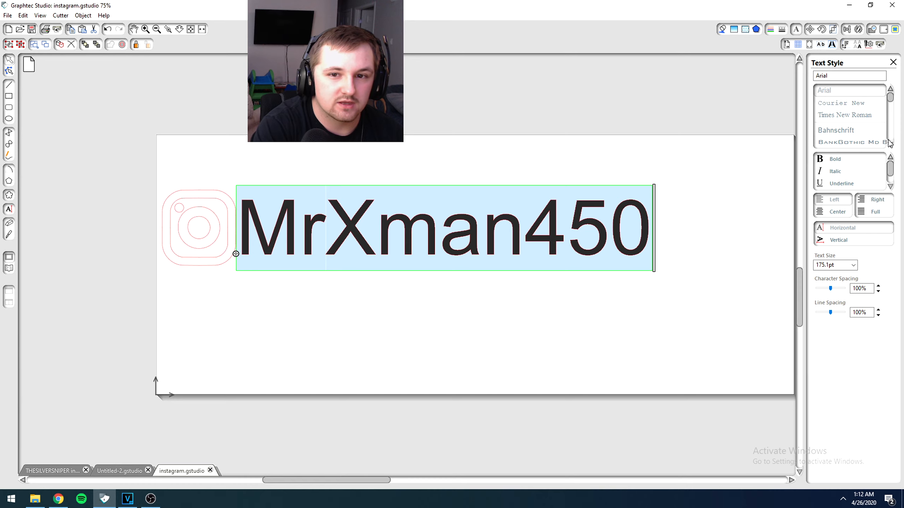
pyautogui.scroll(-6, 890, 145)
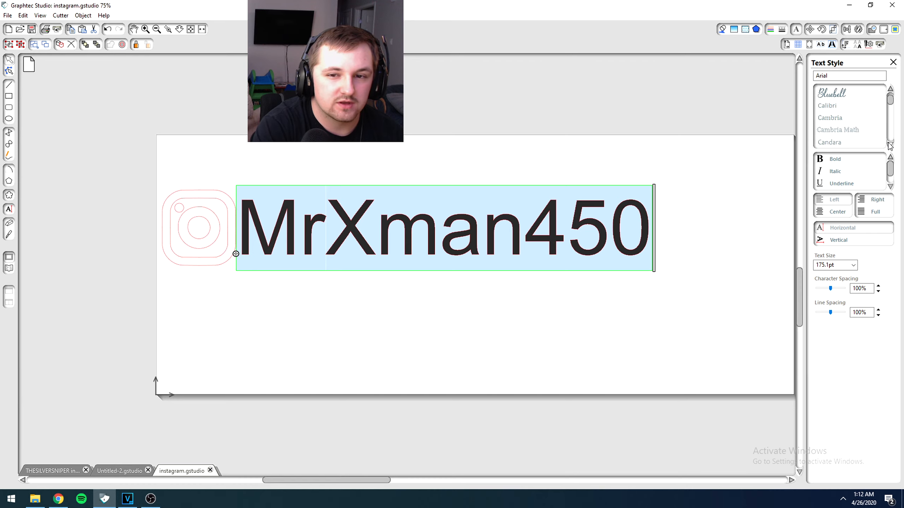
pyautogui.scroll(-2, 892, 145)
pyautogui.click(857, 104)
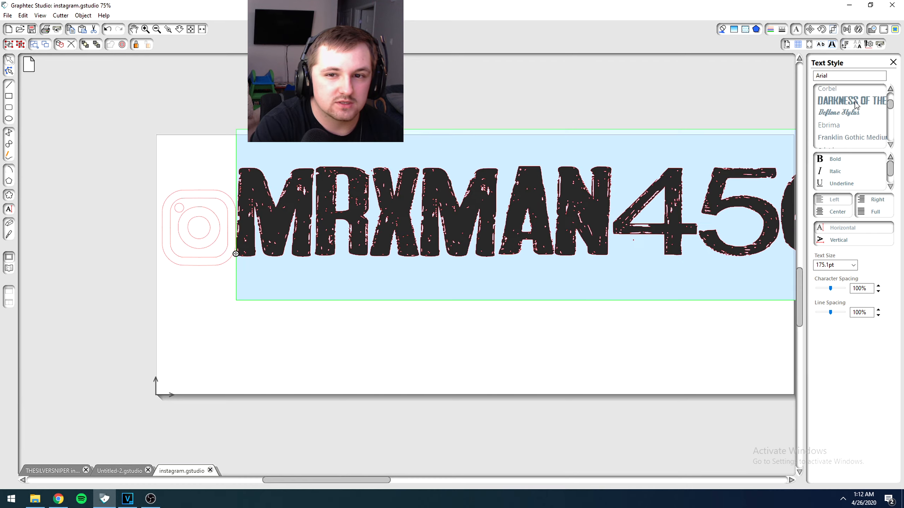
pyautogui.click(392, 375)
# - Shrink the handle text to about 15.66 in wide and move it within the page, clear of the logo
pyautogui.scroll(-1, 421, 325)
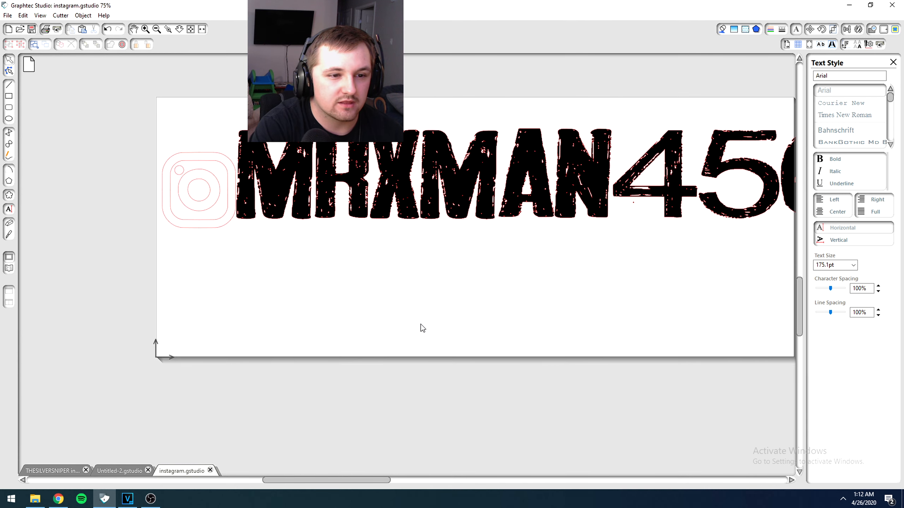
pyautogui.scroll(-2, 422, 328)
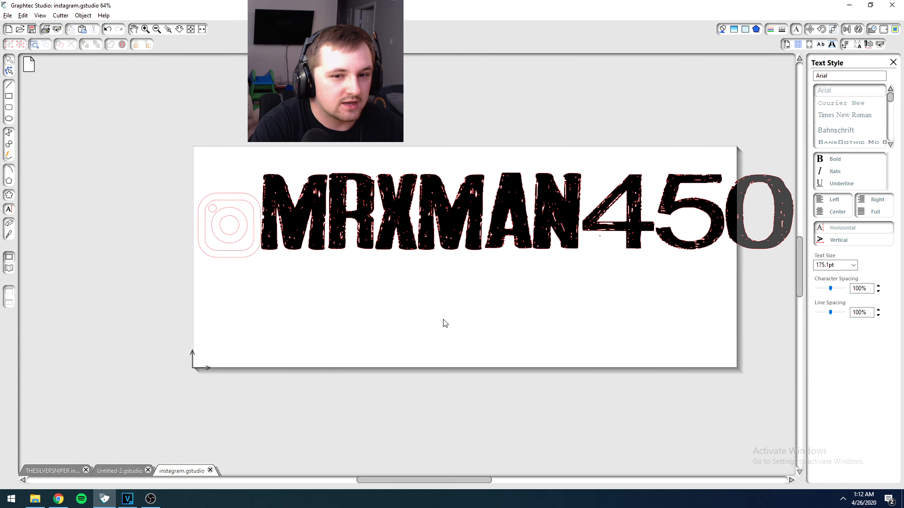
pyautogui.press('alt')
pyautogui.scroll(2, 567, 325)
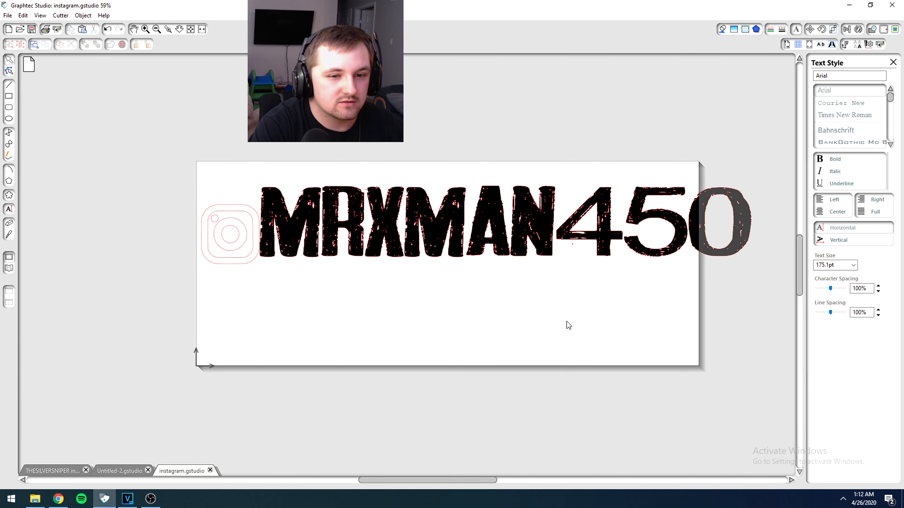
pyautogui.scroll(-1, 609, 324)
pyautogui.scroll(1, 755, 303)
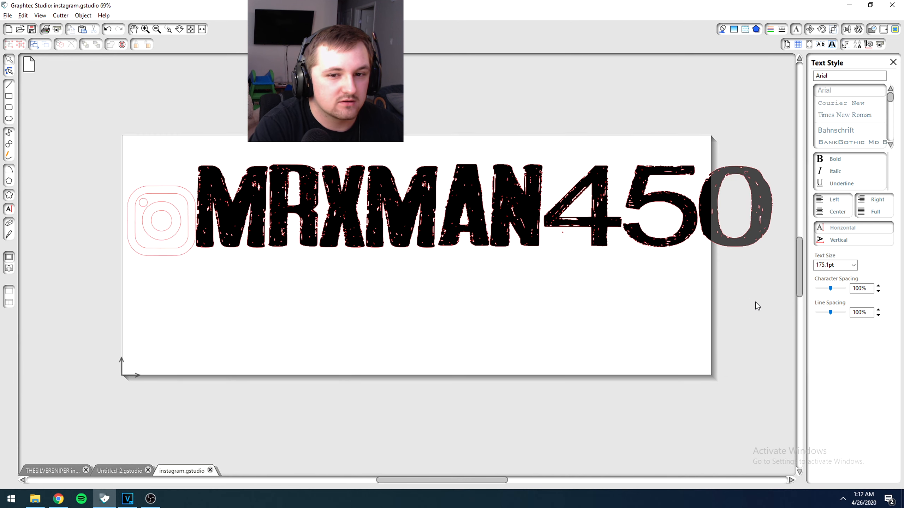
pyautogui.moveTo(373, 196); pyautogui.dragTo(373, 205)
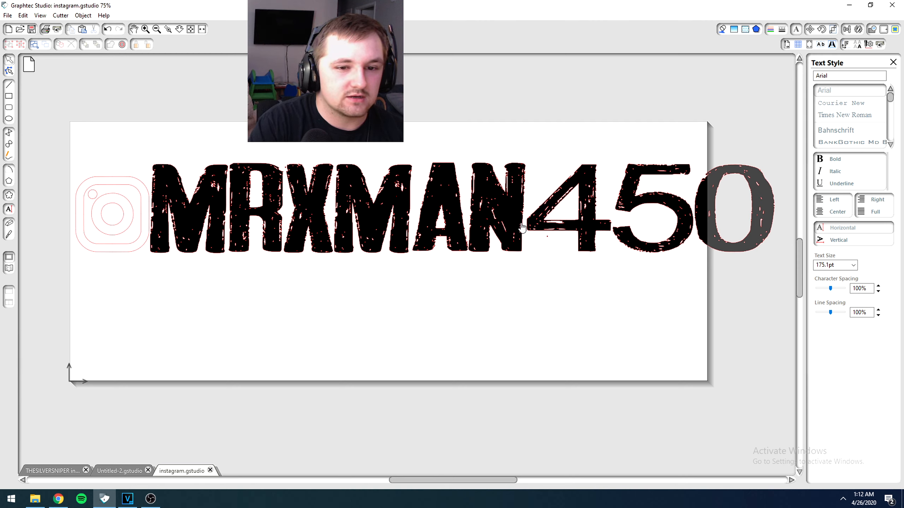
pyautogui.click(551, 231)
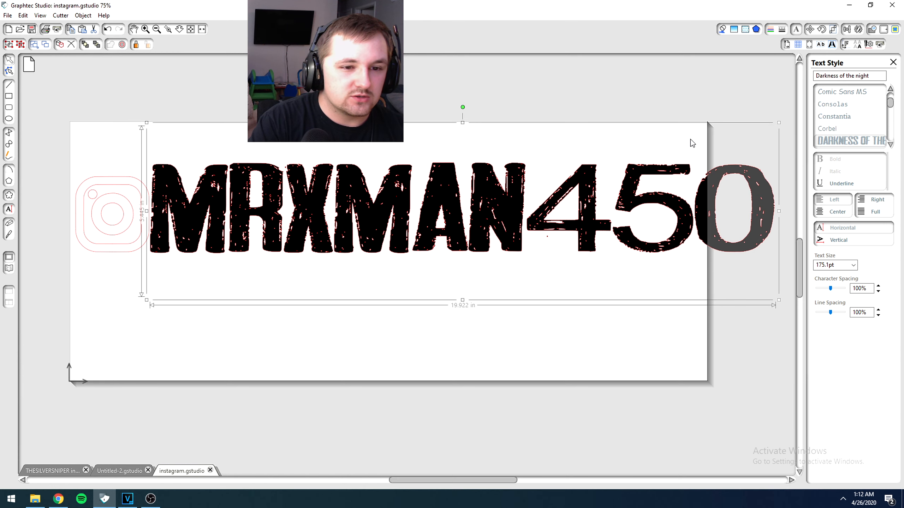
pyautogui.moveTo(778, 123); pyautogui.dragTo(645, 159)
pyautogui.moveTo(433, 243); pyautogui.dragTo(458, 248)
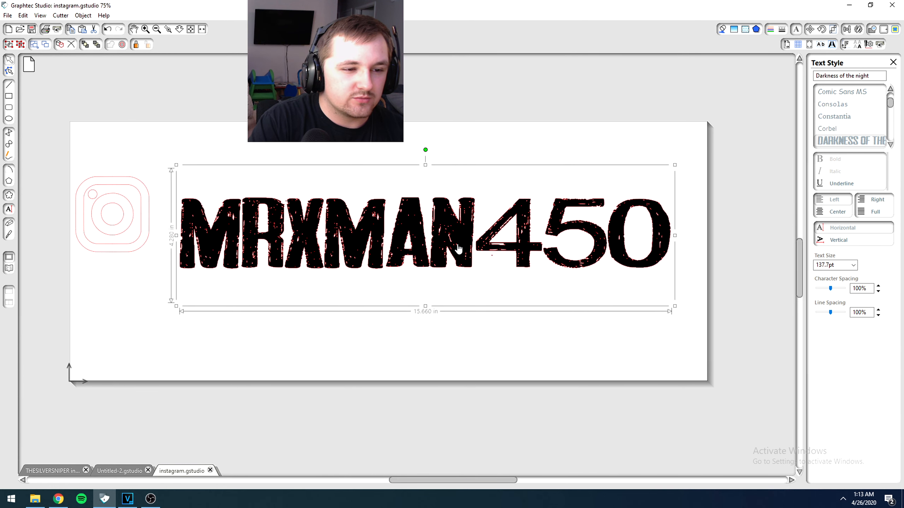
# - Set the line color of the handle text to black
pyautogui.click(470, 122)
pyautogui.click(465, 225)
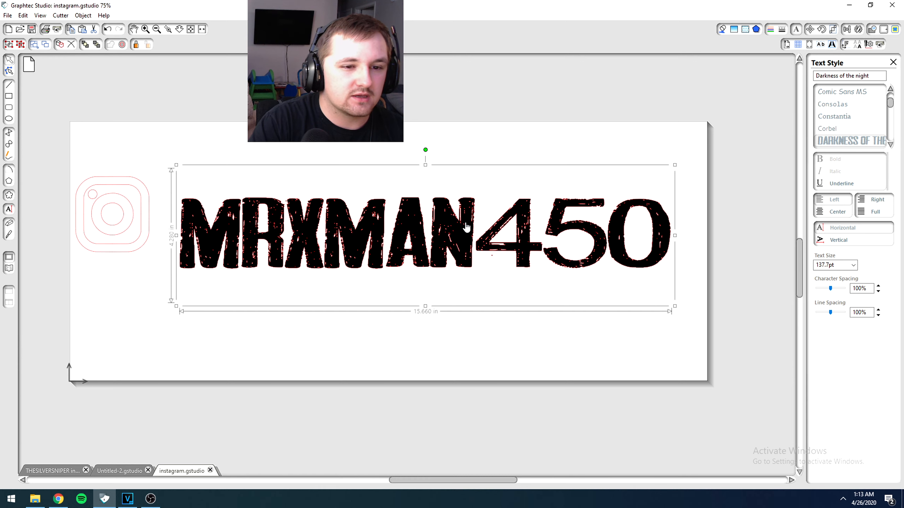
pyautogui.doubleClick(468, 226)
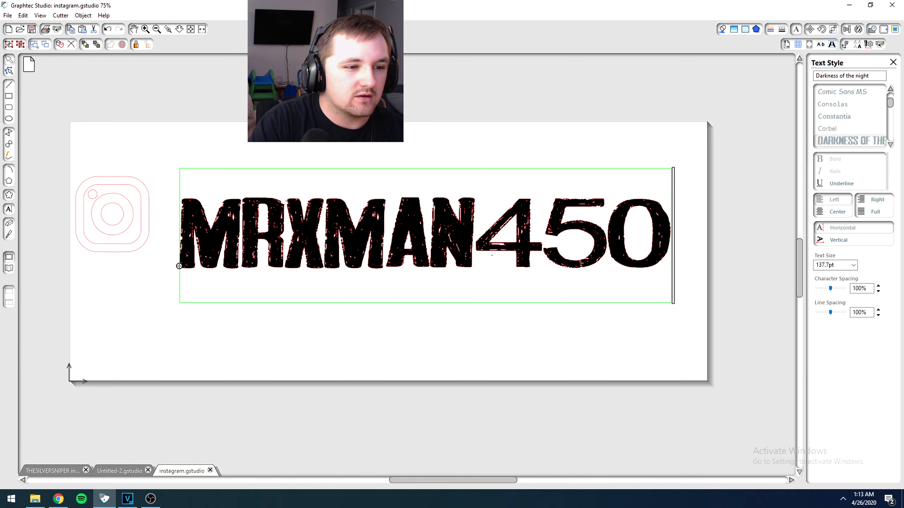
pyautogui.click(306, 154)
pyautogui.click(361, 240)
pyautogui.click(772, 31)
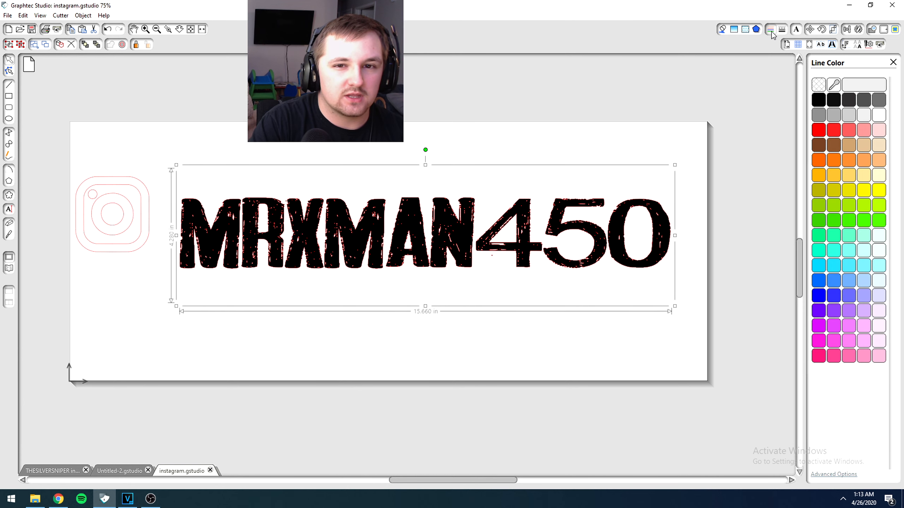
pyautogui.click(826, 99)
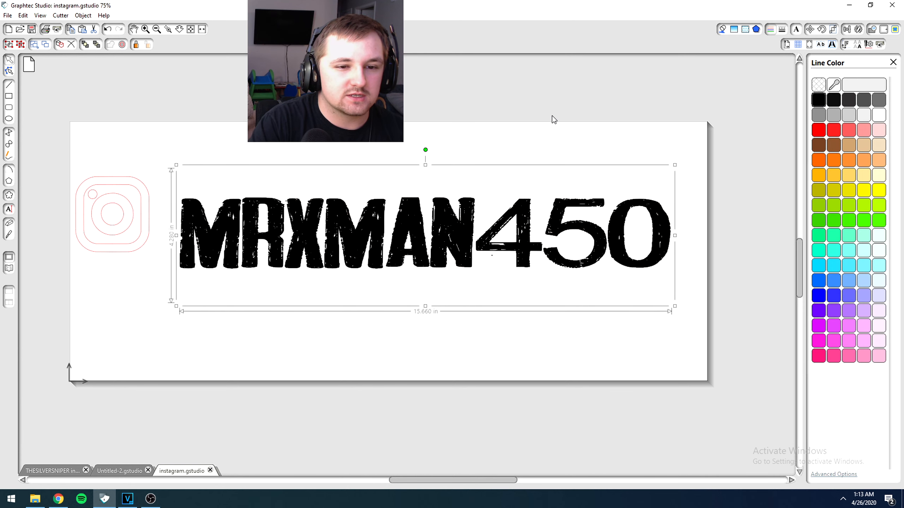
pyautogui.click(550, 130)
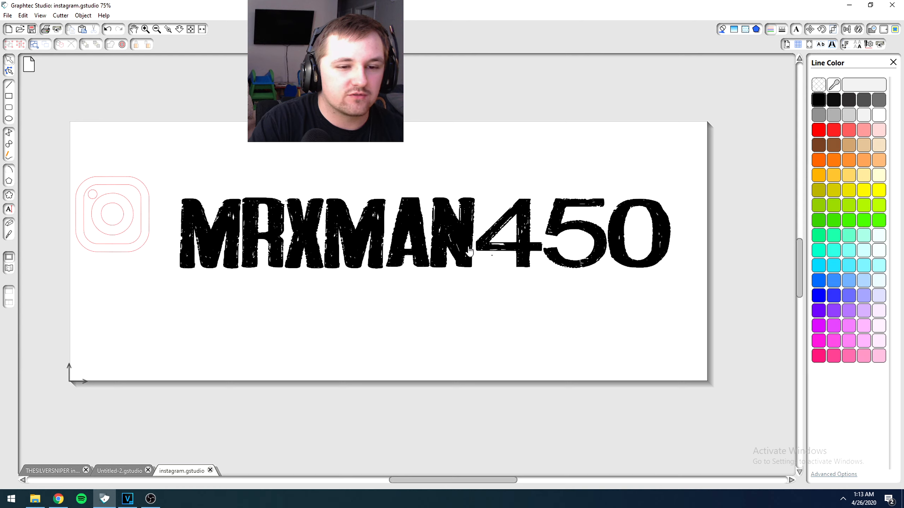
pyautogui.click(469, 251)
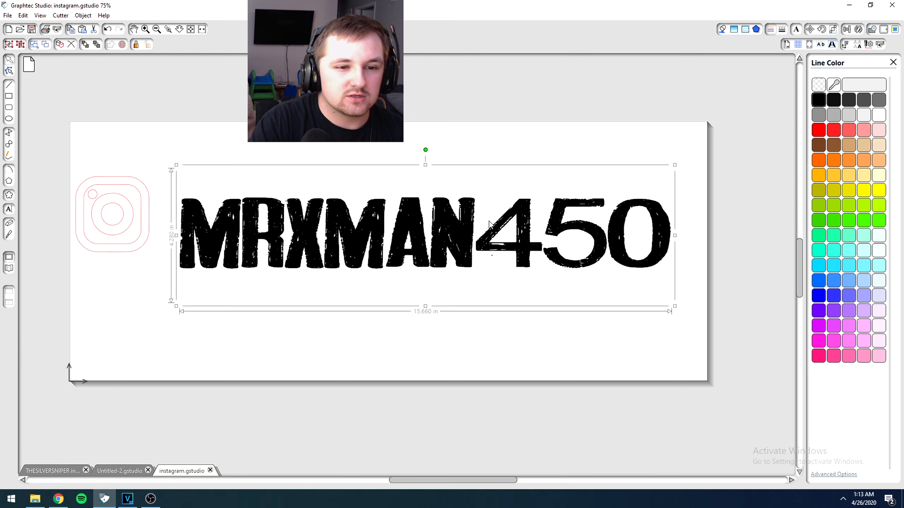
pyautogui.click(520, 148)
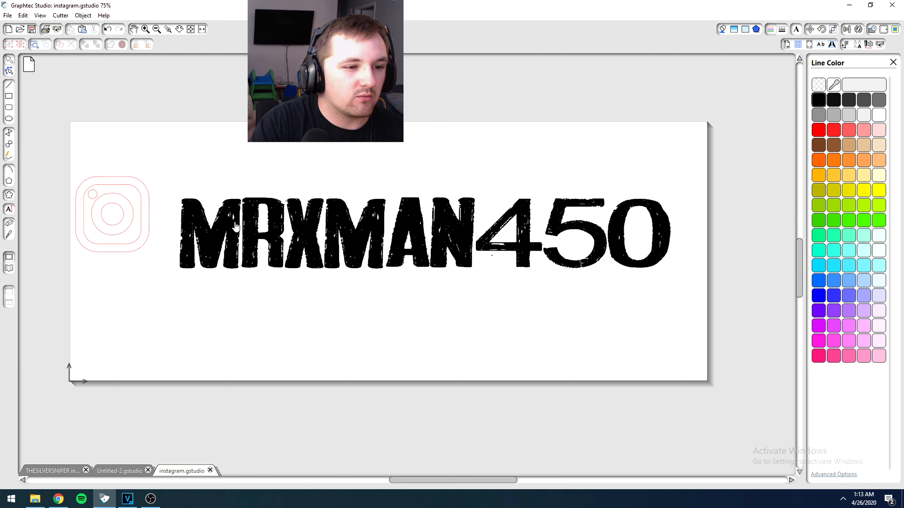
pyautogui.click(235, 247)
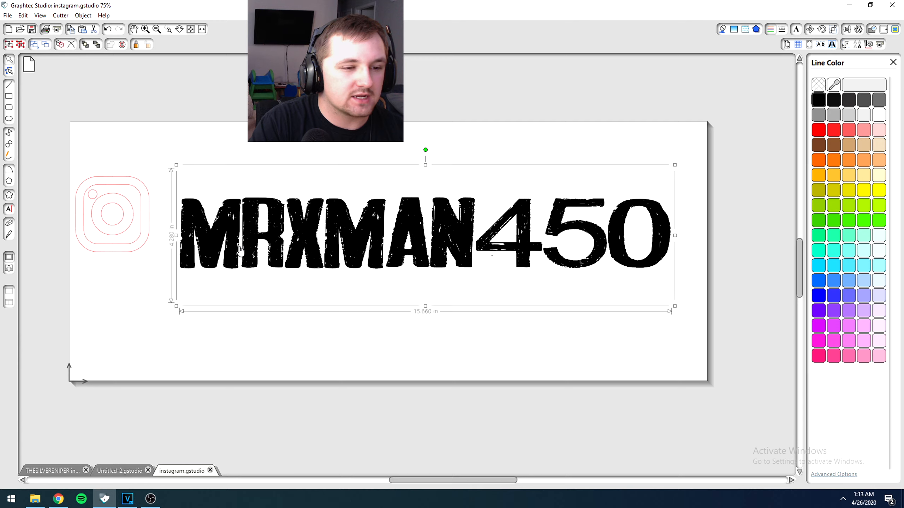
pyautogui.click(271, 145)
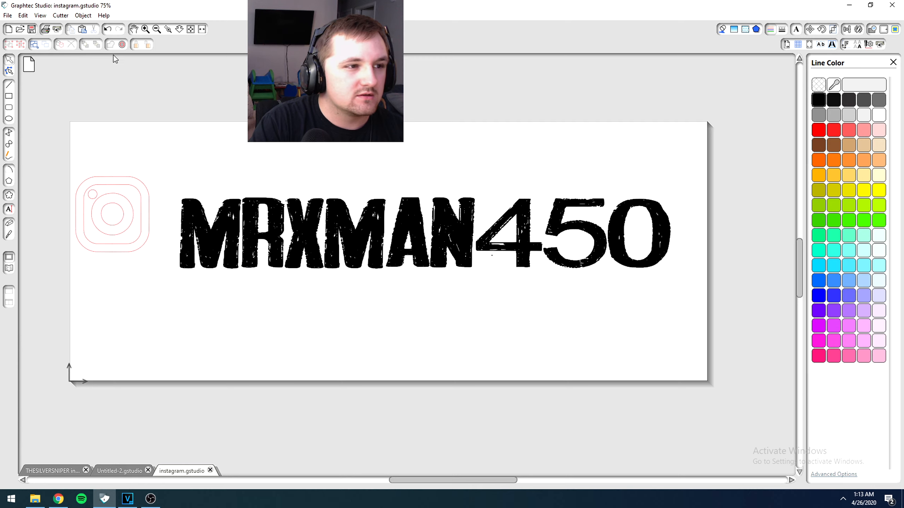
# - Trace the handle text with a high pass filter of 23.00 and delete the original text, keeping the traced outlines
pyautogui.click(83, 15)
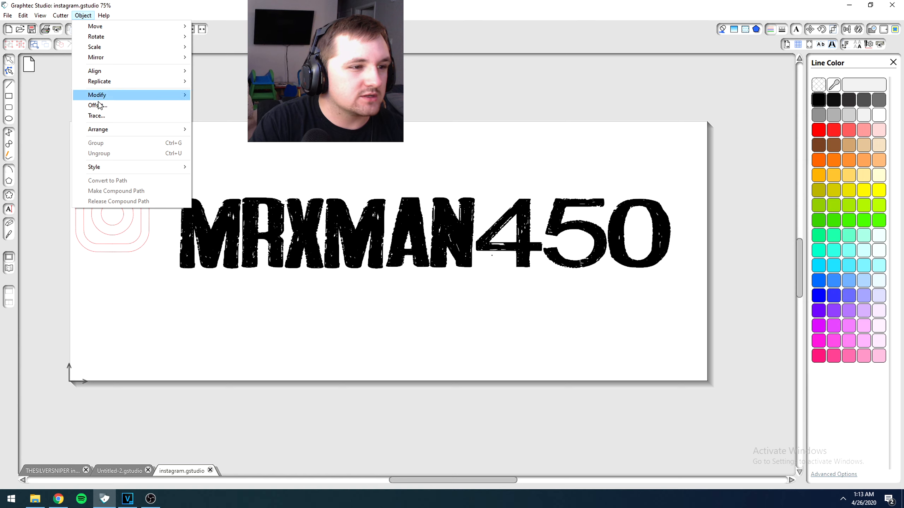
pyautogui.click(104, 115)
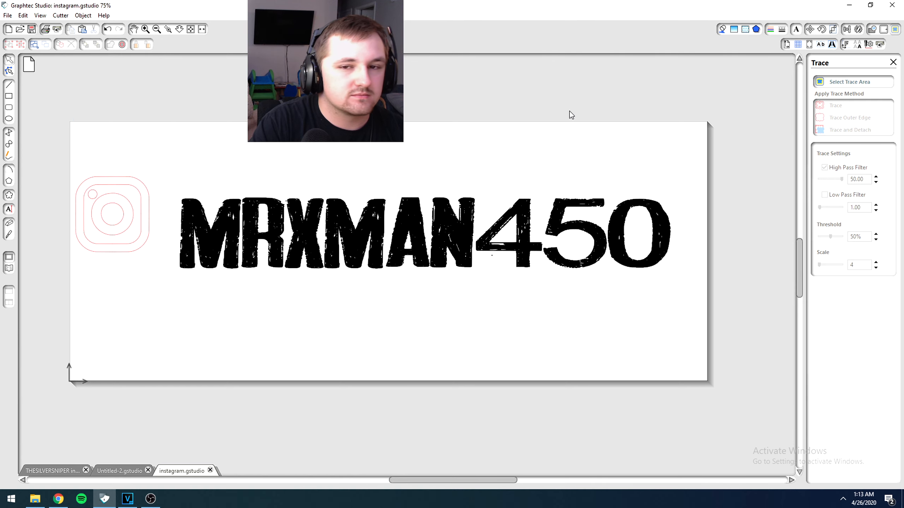
pyautogui.click(826, 81)
pyautogui.moveTo(167, 181)
pyautogui.mouseDown()
pyautogui.moveTo(535, 298)
pyautogui.moveTo(684, 295)
pyautogui.mouseUp()
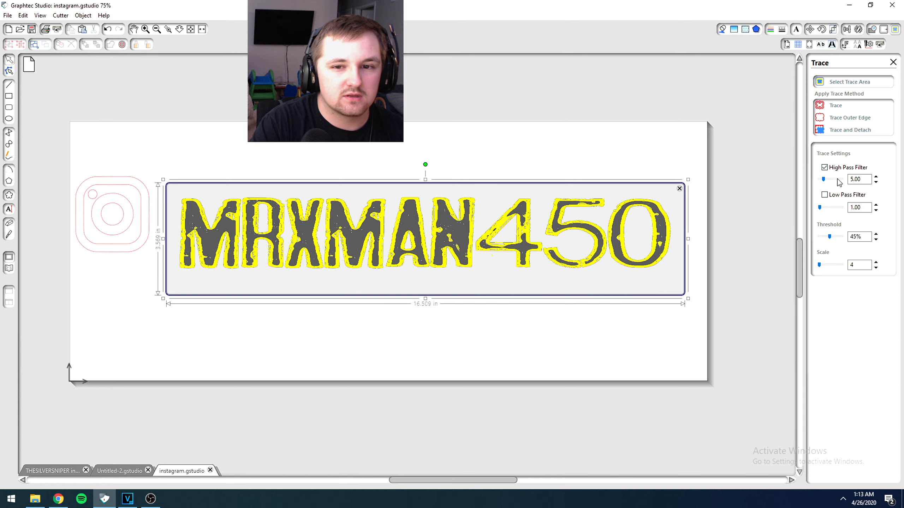
pyautogui.click(828, 180)
pyautogui.moveTo(829, 181); pyautogui.dragTo(840, 180)
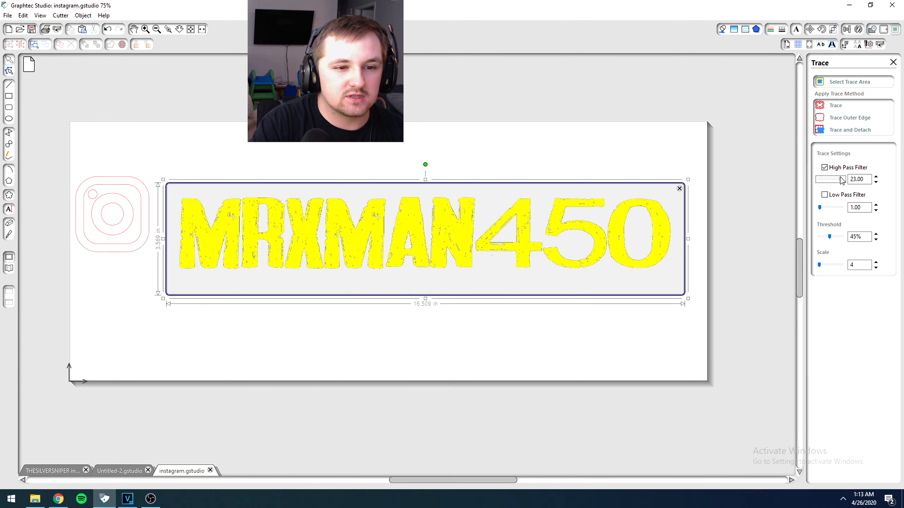
pyautogui.click(843, 107)
pyautogui.moveTo(465, 256); pyautogui.dragTo(408, 324)
pyautogui.press('Delete')
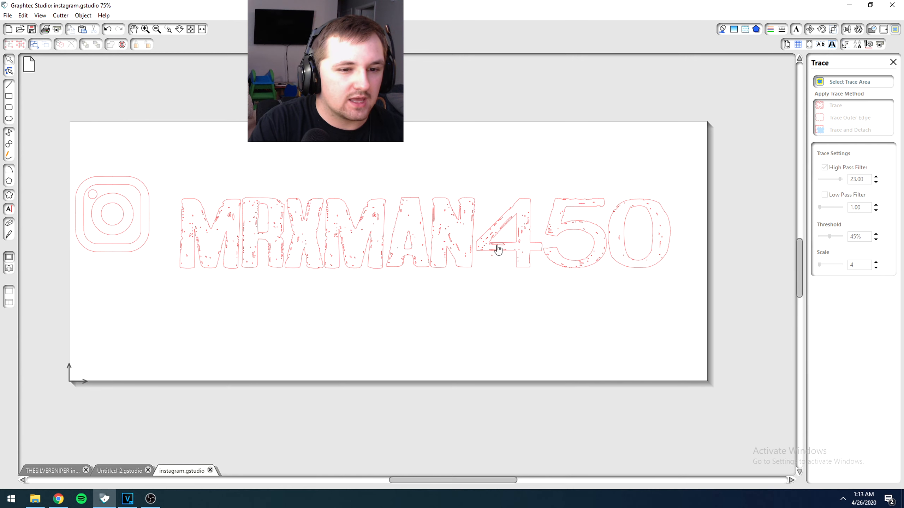
# - Move the traced handle text slightly up the page and release its compound path into separate outlines
pyautogui.moveTo(452, 249)
pyautogui.mouseDown()
pyautogui.moveTo(464, 242)
pyautogui.moveTo(454, 226)
pyautogui.mouseUp()
pyautogui.rightClick(455, 226)
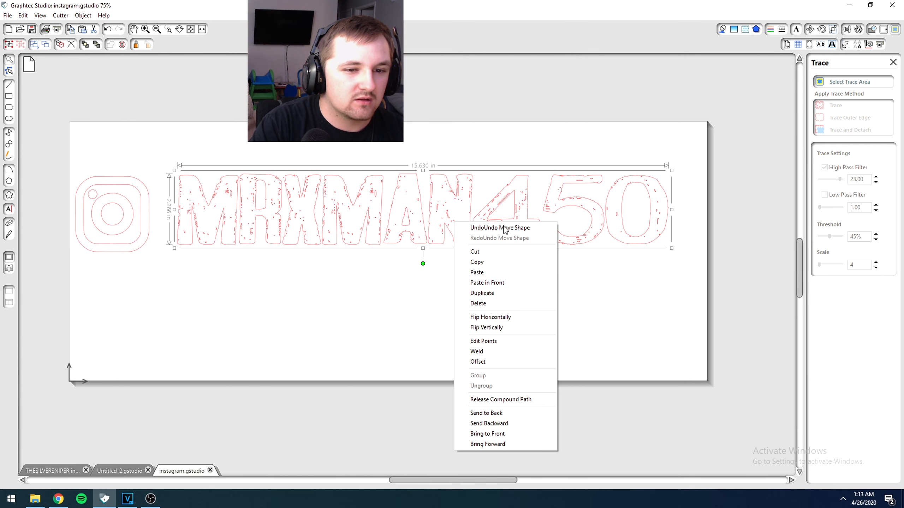
pyautogui.click(463, 400)
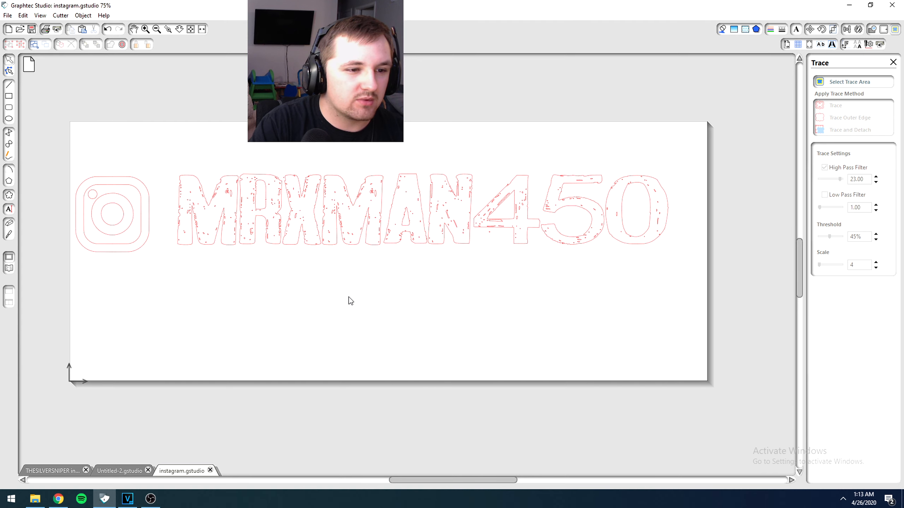
# - Delete the small distress-speck outlines in the middle and upper-right parts of the first letter M
pyautogui.scroll(1, 204, 242)
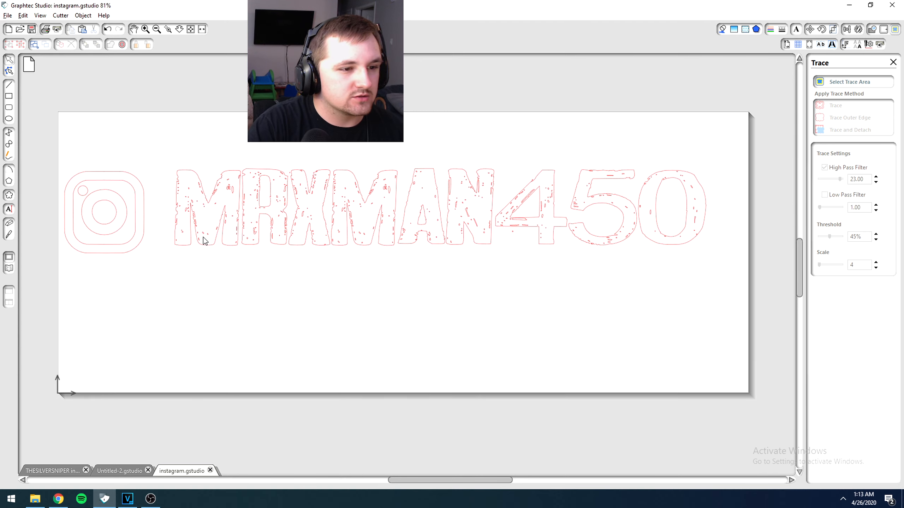
pyautogui.scroll(5, 149, 179)
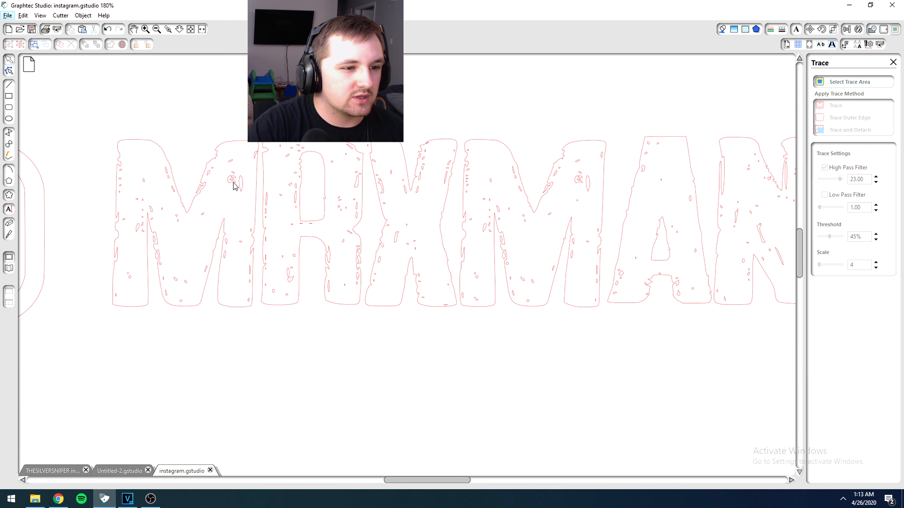
pyautogui.click(237, 185)
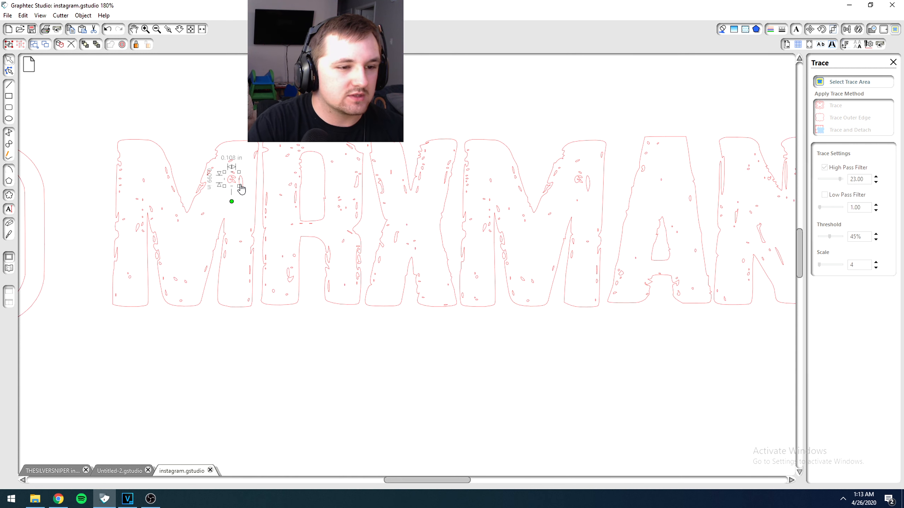
pyautogui.press('Delete')
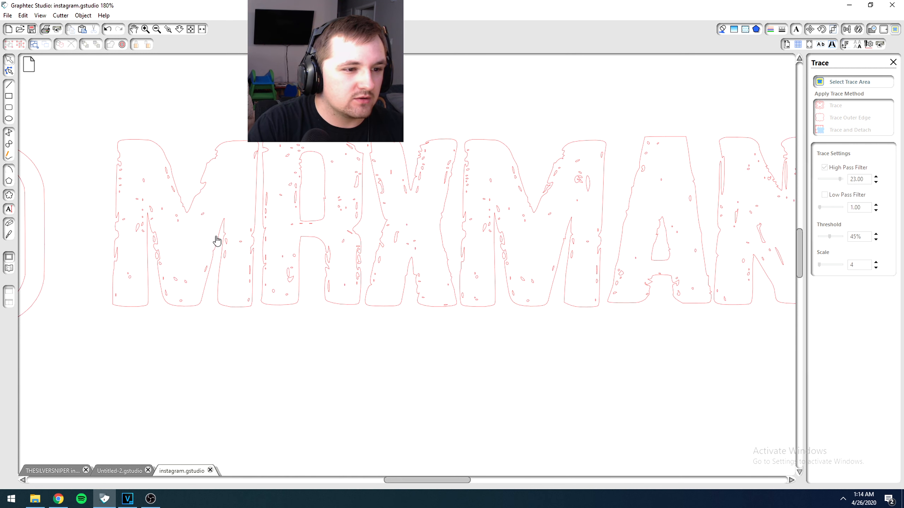
pyautogui.click(181, 302)
pyautogui.press('Delete')
pyautogui.click(160, 264)
pyautogui.press('Delete')
pyautogui.click(157, 257)
pyautogui.press('Delete')
pyautogui.click(163, 209)
pyautogui.press('Delete')
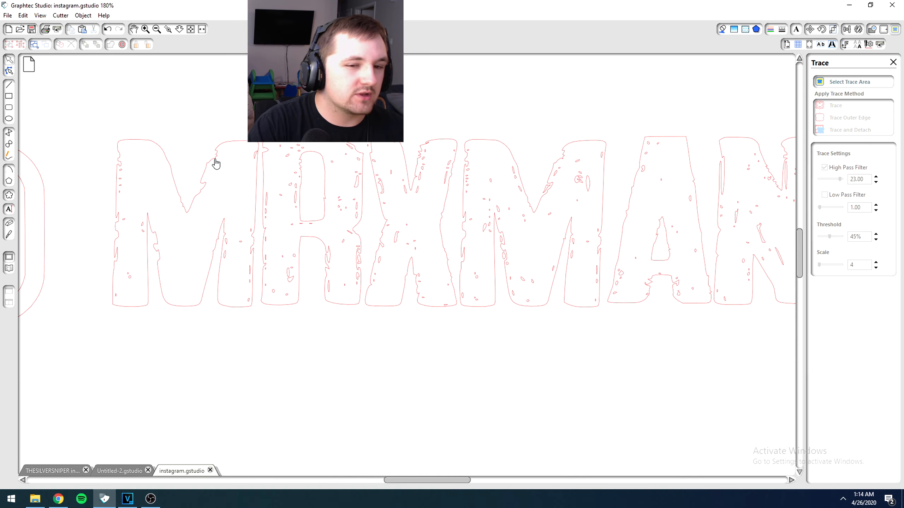
# - Delete all traced outlines of the distressed handle text, keeping only the Instagram logo on the page
pyautogui.scroll(-1, 508, 275)
pyautogui.scroll(-2, 508, 271)
pyautogui.scroll(-2, 355, 212)
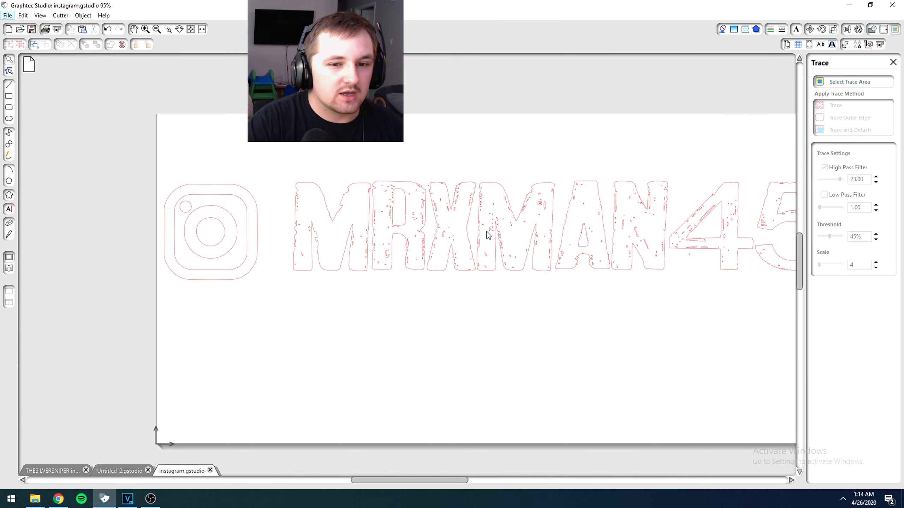
pyautogui.scroll(-2, 450, 200)
pyautogui.scroll(2, 450, 200)
pyautogui.scroll(-1, 449, 200)
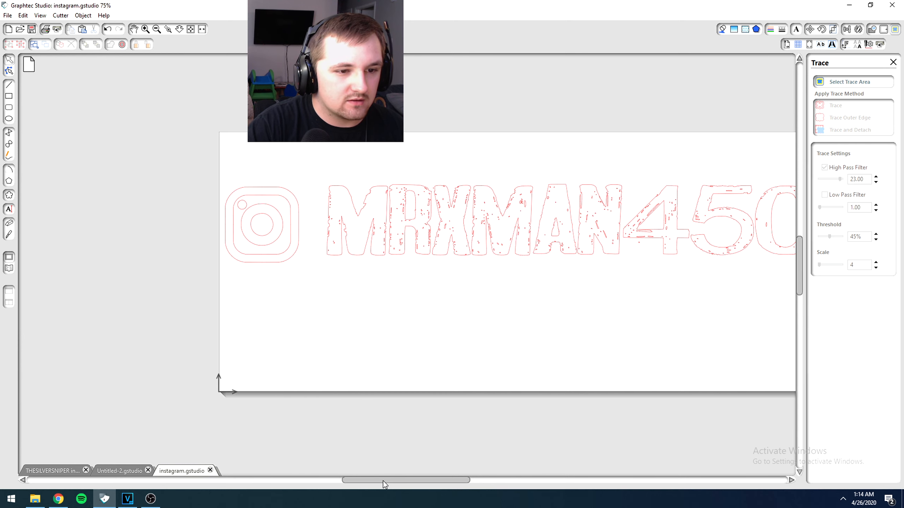
pyautogui.moveTo(382, 481); pyautogui.dragTo(428, 485)
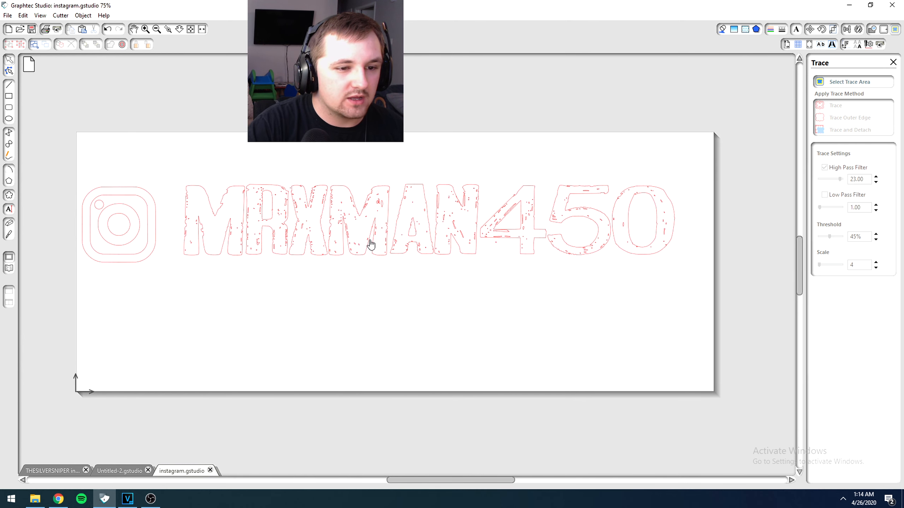
pyautogui.moveTo(179, 165); pyautogui.dragTo(706, 317)
pyautogui.press('Delete')
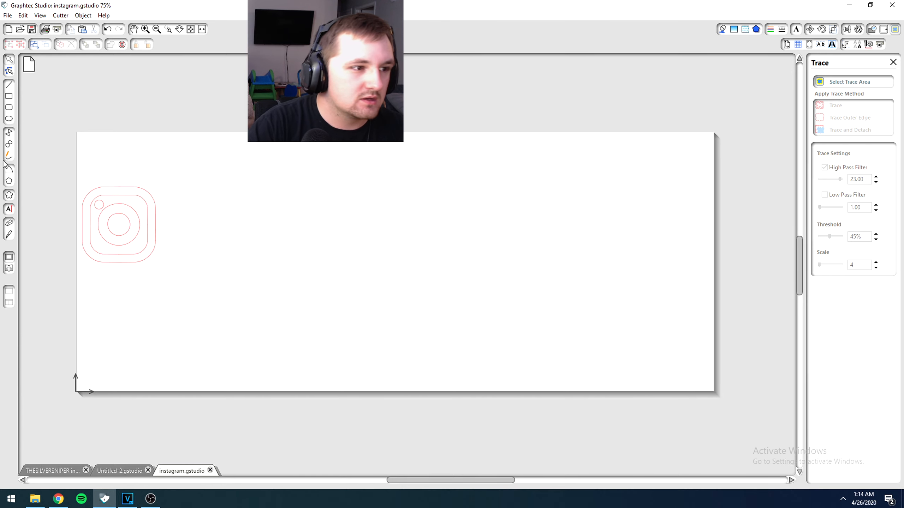
# - Add the text "MrXman450" beside the logo in the BankGothic Md BT font
pyautogui.click(8, 209)
pyautogui.click(197, 228)
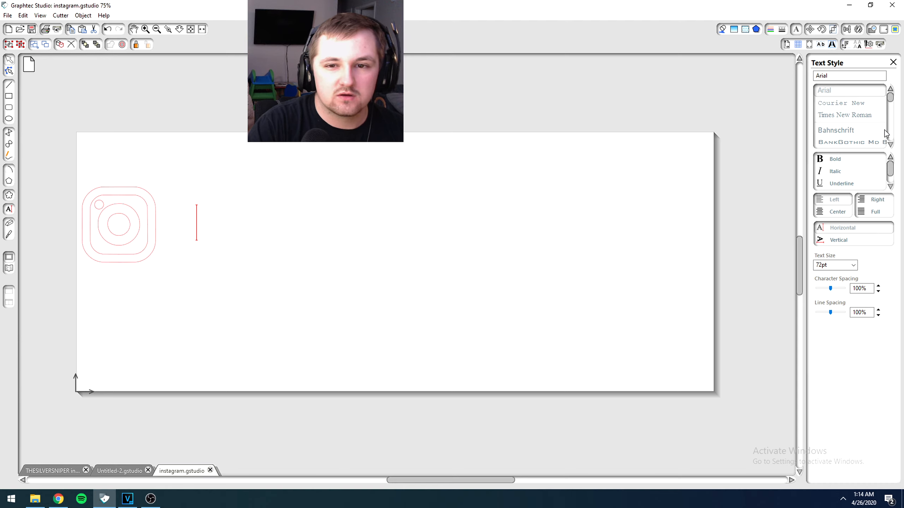
pyautogui.click(866, 142)
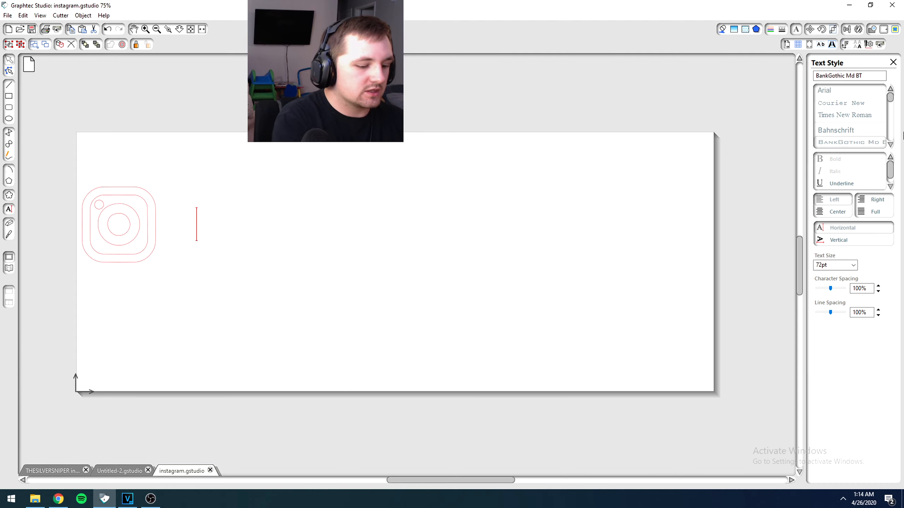
pyautogui.write('Mr')
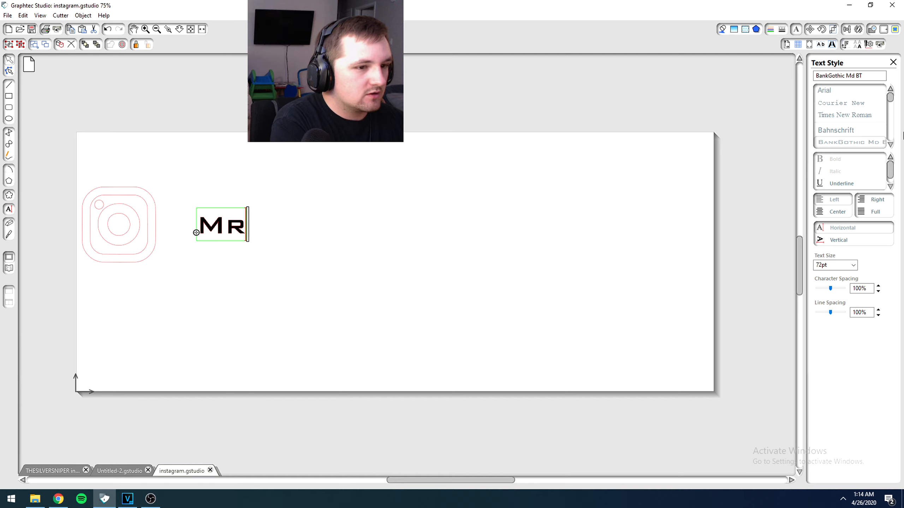
pyautogui.write('Xman450')
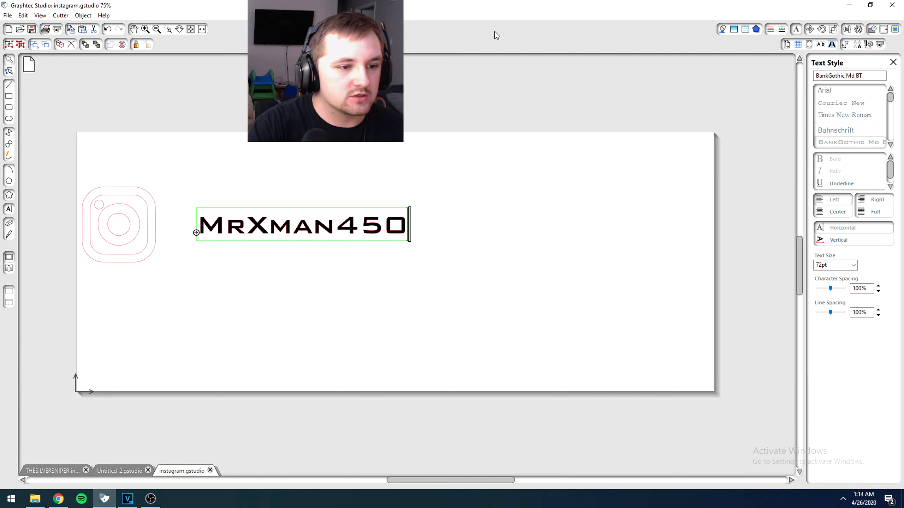
# - Enlarge the handle text to about 16.9 in wide and position it within the page, beside the logo
pyautogui.click(331, 277)
pyautogui.click(363, 230)
pyautogui.moveTo(410, 245); pyautogui.dragTo(730, 293)
pyautogui.moveTo(512, 264); pyautogui.dragTo(491, 241)
# - Shrink the Instagram logo to about 1.43 in wide and place it just before the first letter, level with the text
pyautogui.click(132, 230)
pyautogui.moveTo(79, 186); pyautogui.dragTo(107, 215)
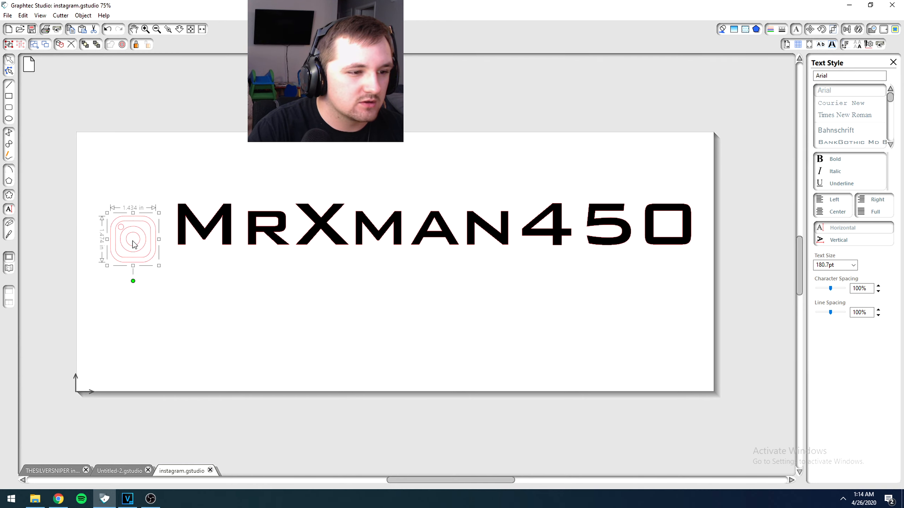
pyautogui.moveTo(144, 246); pyautogui.dragTo(156, 232)
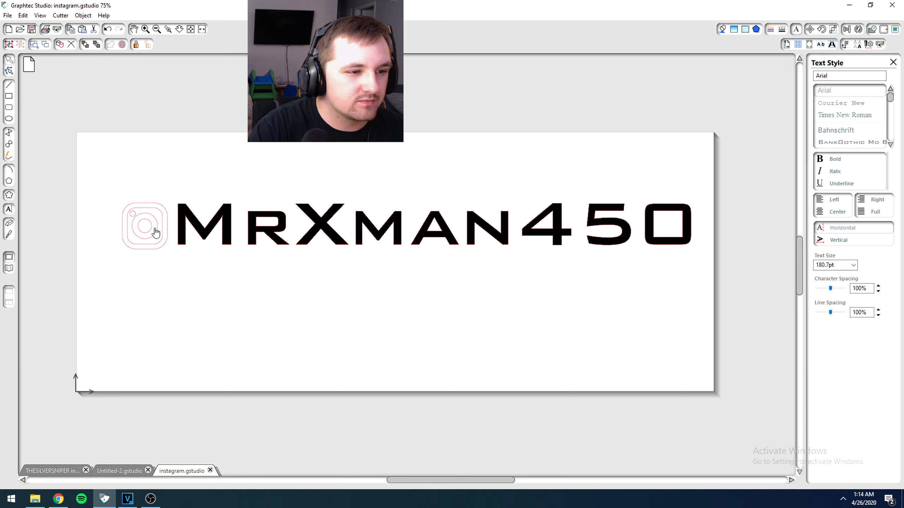
# - Set the character spacing of the whole handle text to 86%
pyautogui.click(250, 237)
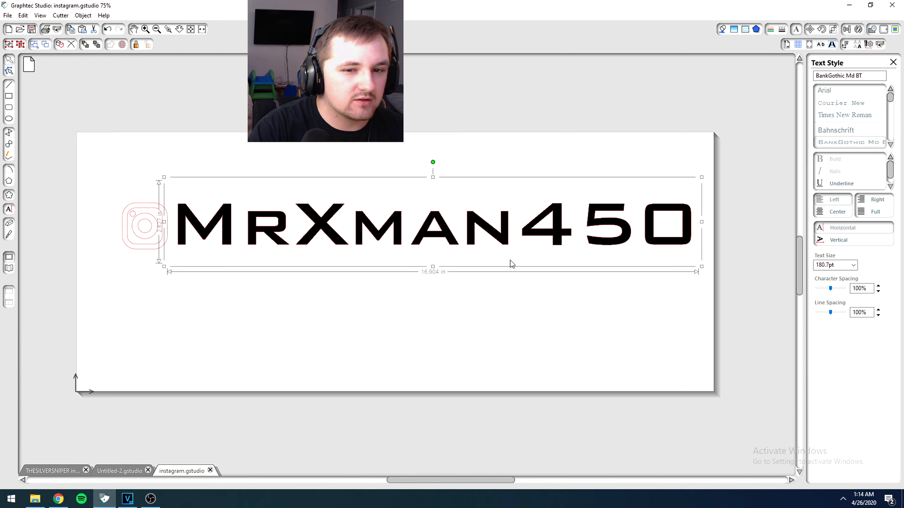
pyautogui.doubleClick(576, 242)
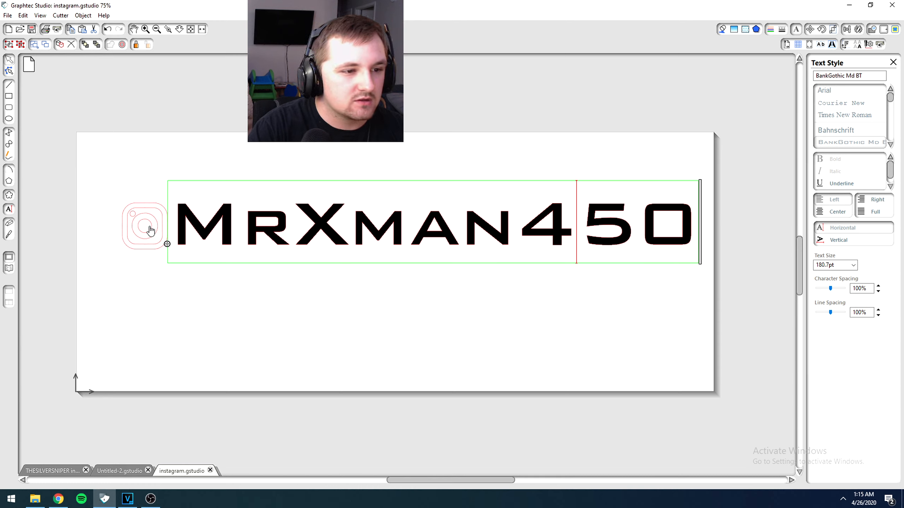
pyautogui.moveTo(173, 226); pyautogui.dragTo(726, 234)
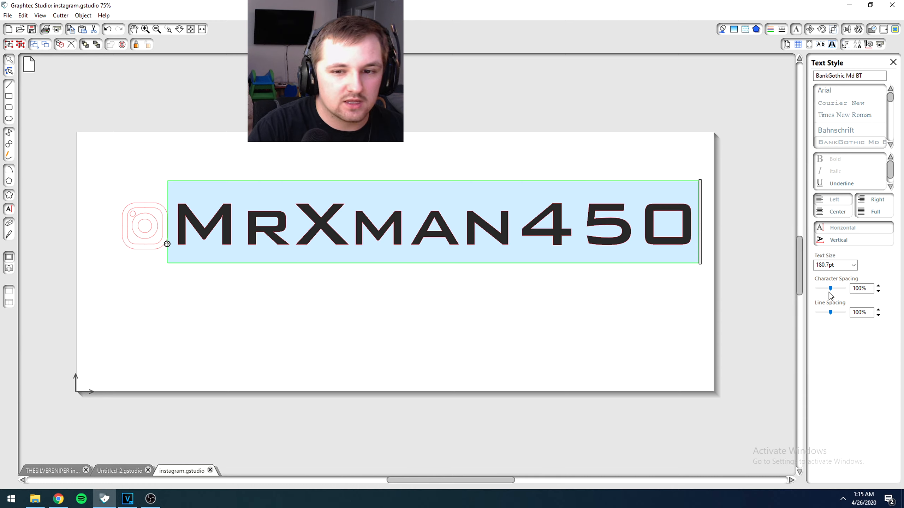
pyautogui.click(877, 291)
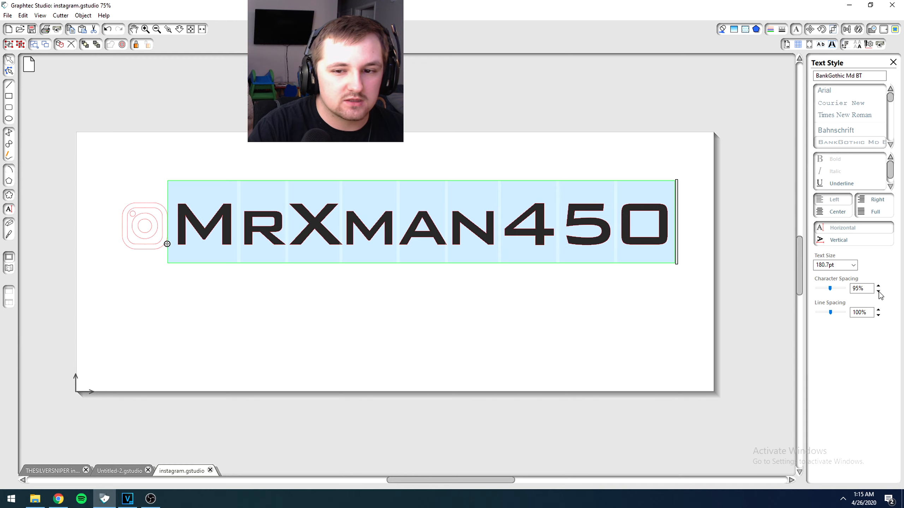
pyautogui.click(878, 291)
pyautogui.click(878, 291)
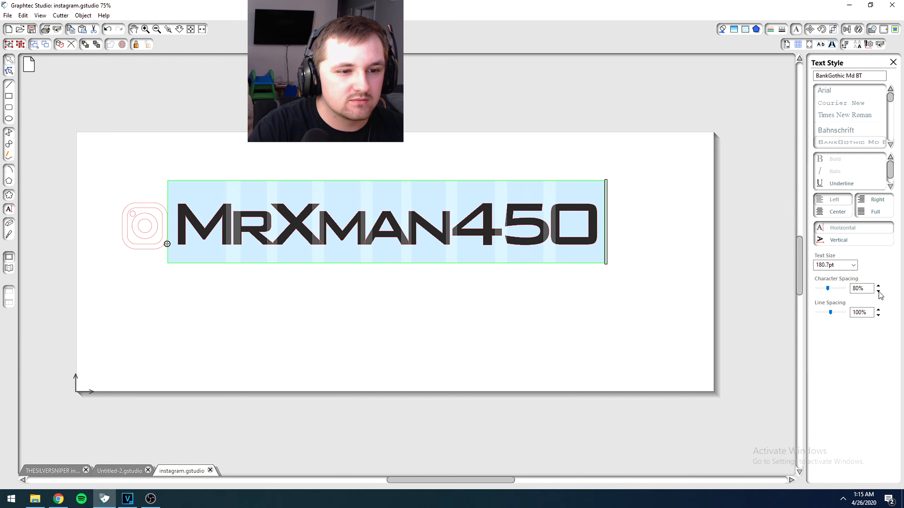
pyautogui.click(878, 286)
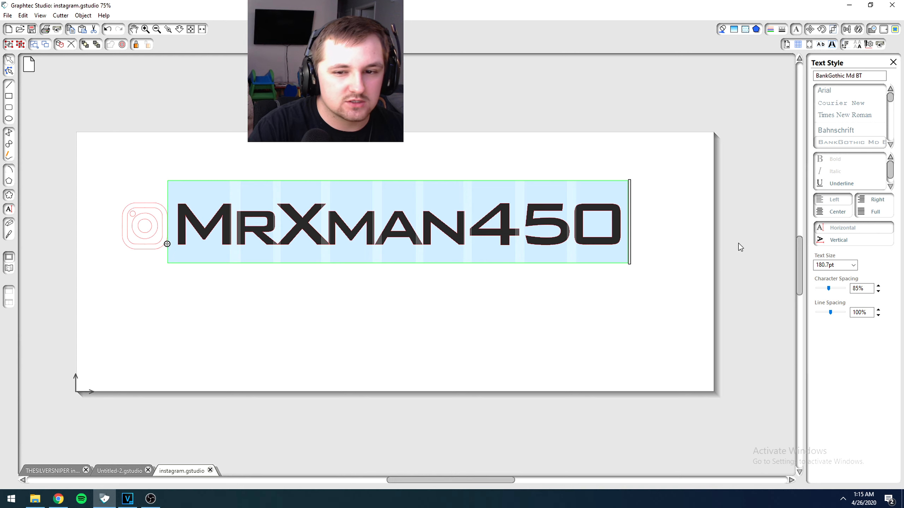
pyautogui.doubleClick(858, 288)
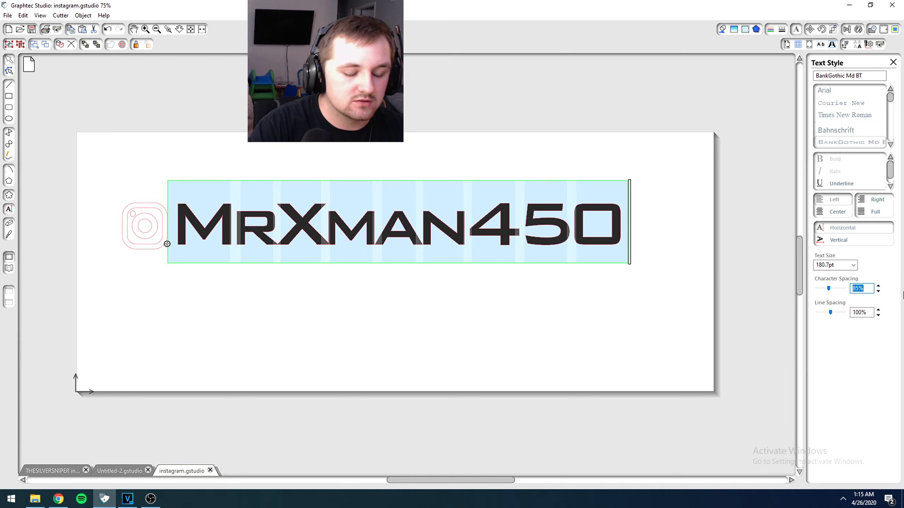
pyautogui.write('86')
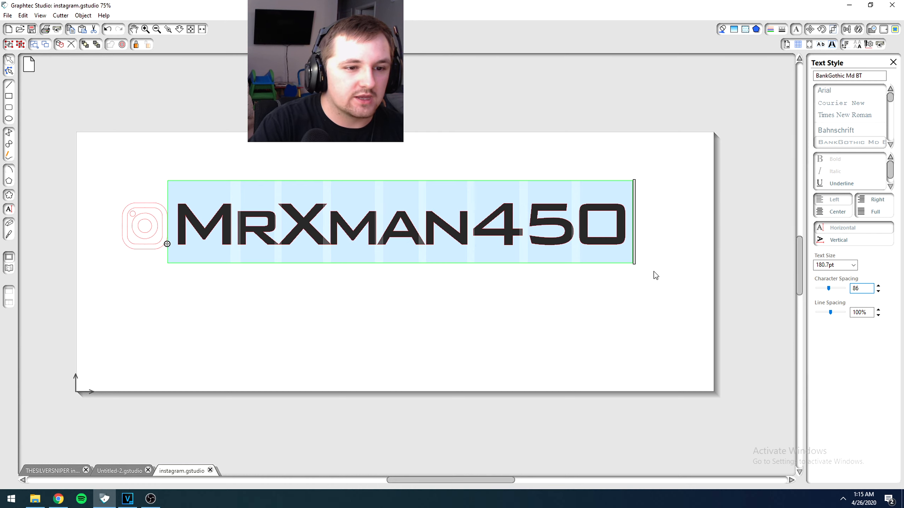
pyautogui.click(352, 386)
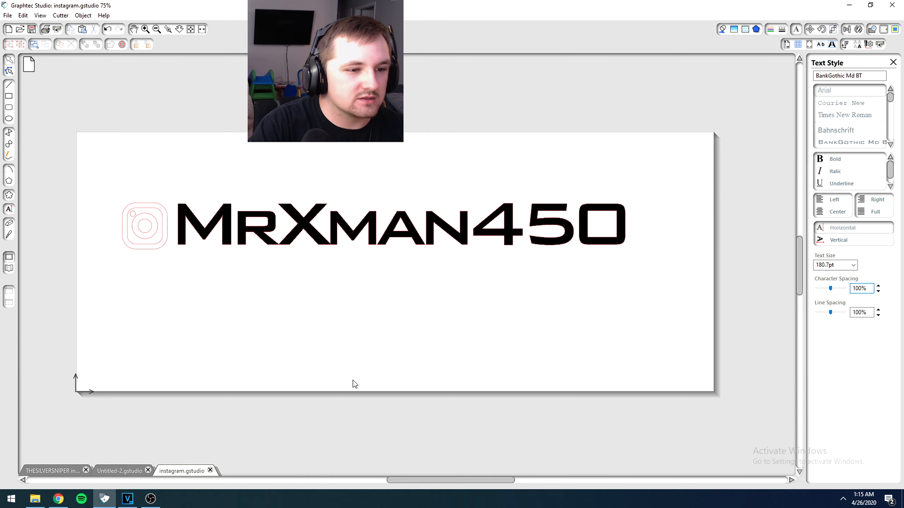